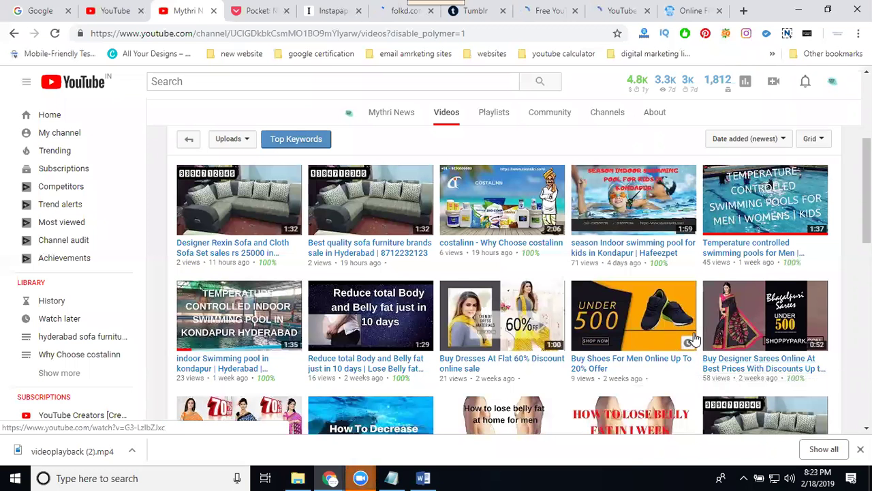
Examine the last 28 days analytics overview for the Designer Rexin Sofa and Cloth Sofa Set video
{"action": "scroll", "coordinate": [298, 203], "scroll_direction": "up", "scroll_amount": 3}
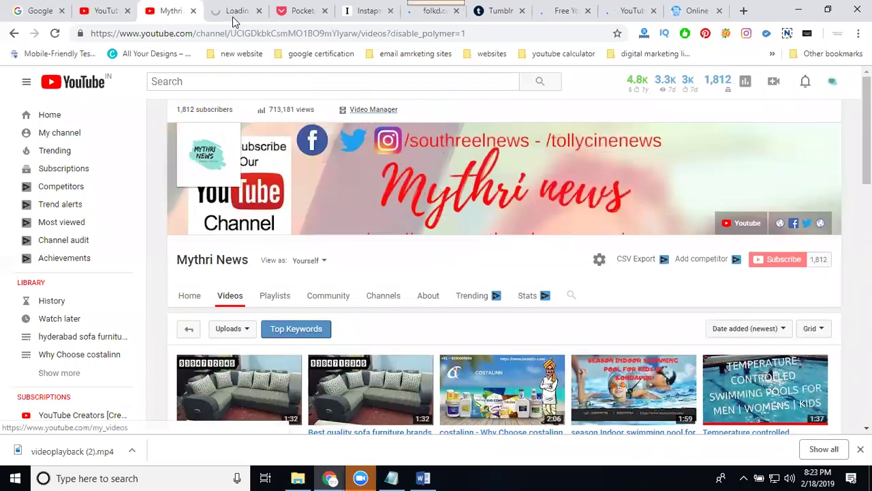
{"action": "left_click", "coordinate": [232, 14]}
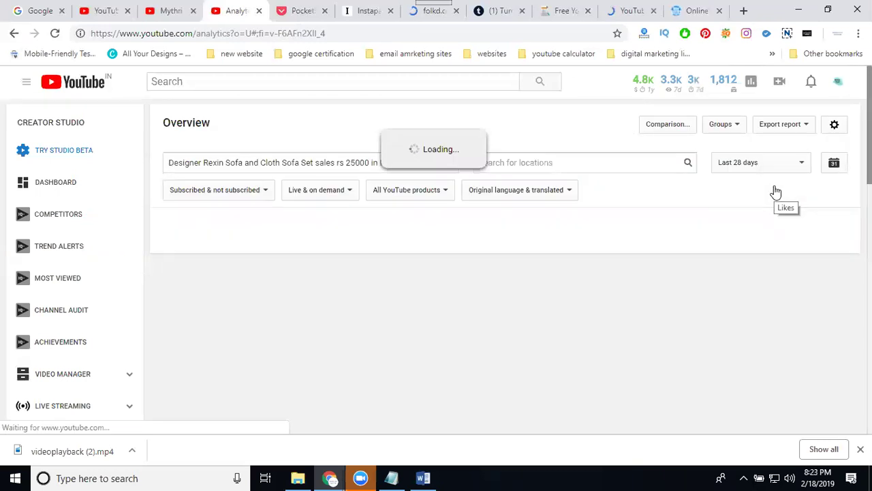
{"action": "scroll", "coordinate": [654, 264], "scroll_direction": "down", "scroll_amount": 3}
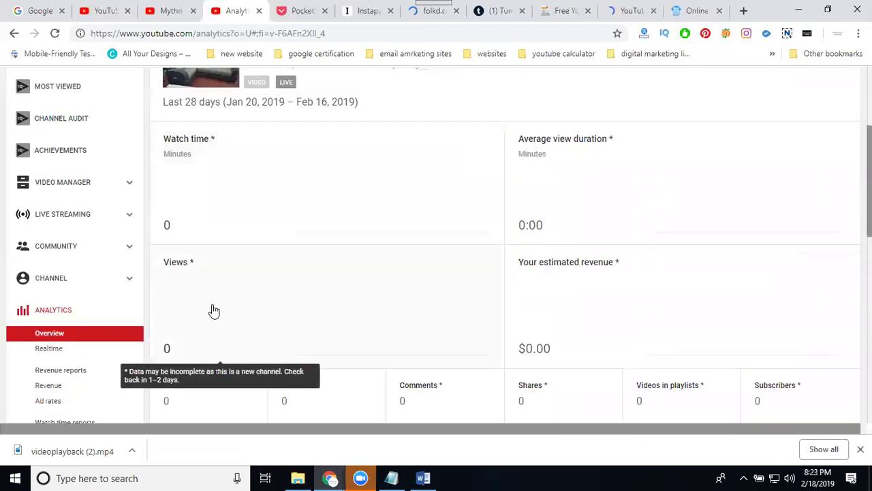
{"action": "scroll", "coordinate": [534, 226], "scroll_direction": "down", "scroll_amount": 1}
{"action": "scroll", "coordinate": [534, 226], "scroll_direction": "down", "scroll_amount": 4}
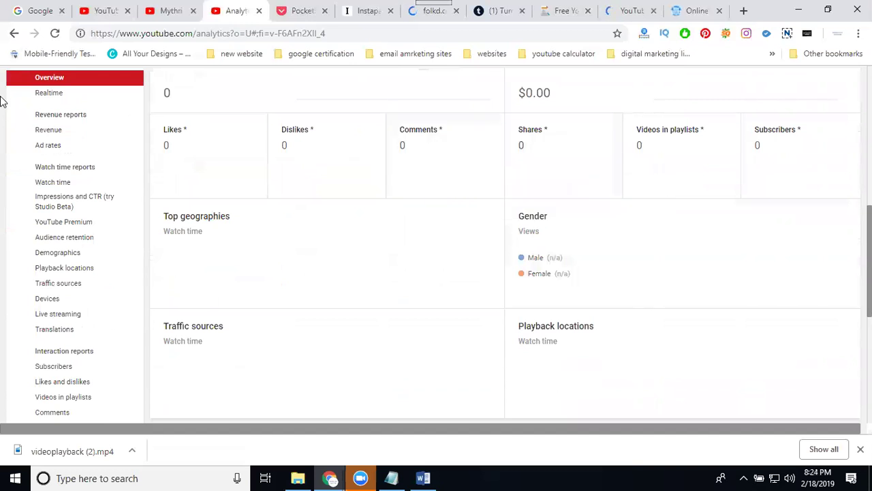
Open the Designer Rexin Sofa and Cloth Sofa Set video from the Mythri News channel's uploads and pause its playback
{"action": "left_click", "coordinate": [167, 11]}
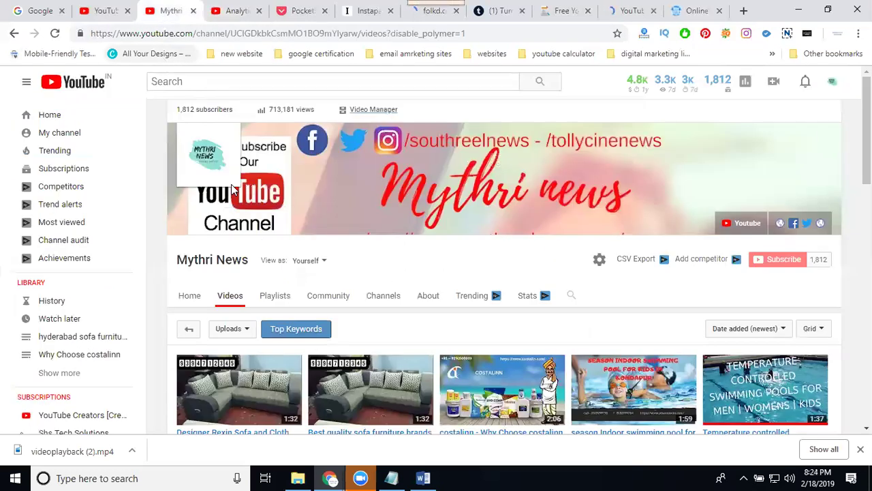
{"action": "scroll", "coordinate": [253, 340], "scroll_direction": "down", "scroll_amount": 2}
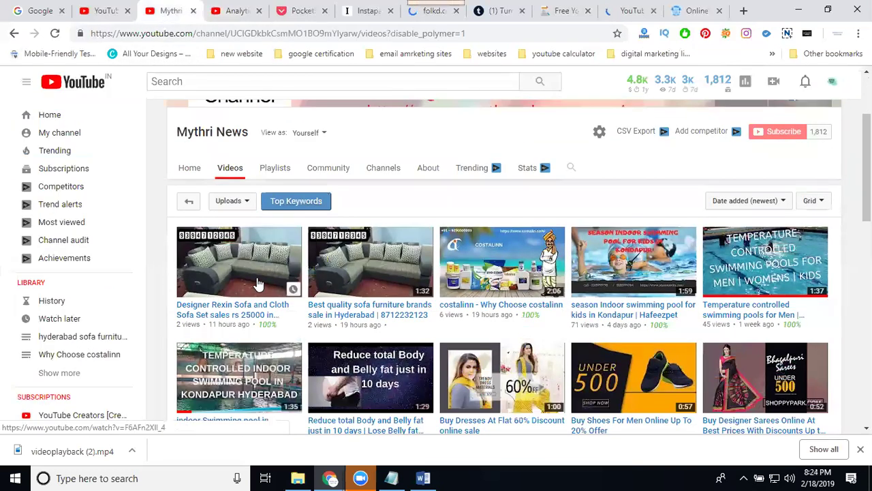
{"action": "left_click", "coordinate": [276, 11]}
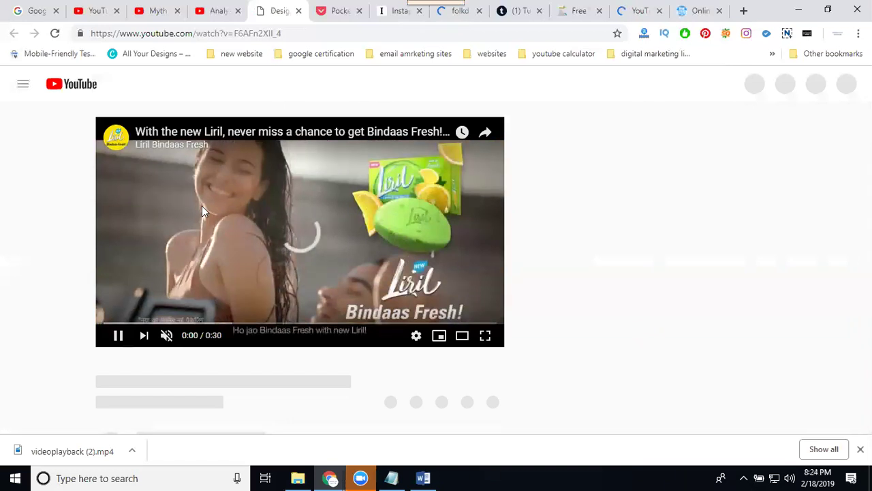
{"action": "key", "text": "super+d"}
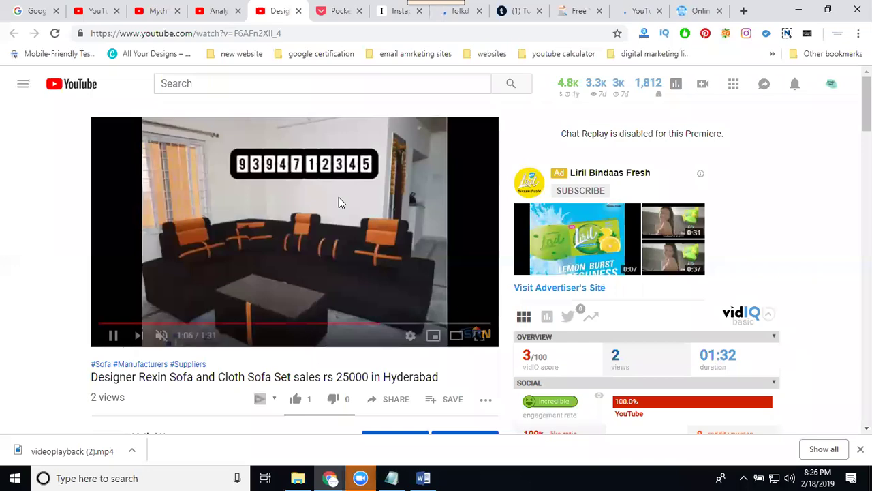
{"action": "left_click", "coordinate": [339, 197]}
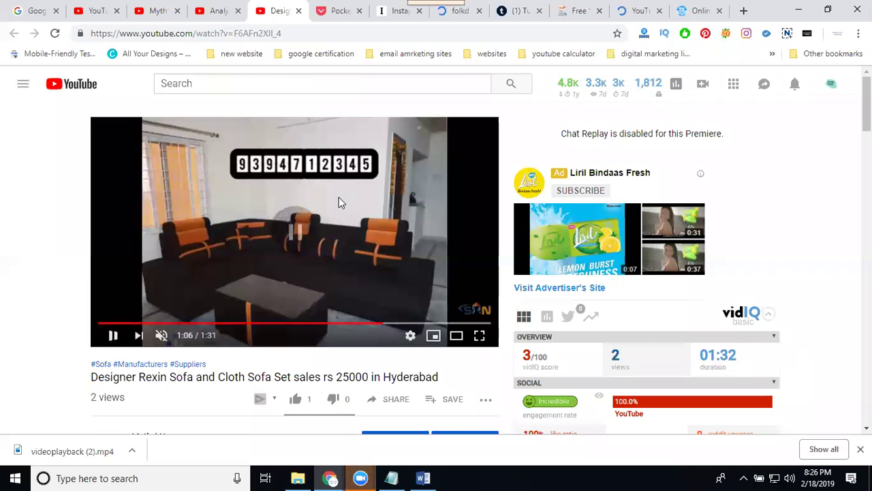
Copy the full title of the paused sofa video
{"action": "scroll", "coordinate": [257, 238], "scroll_direction": "down", "scroll_amount": 2}
{"action": "double_click", "coordinate": [257, 248]}
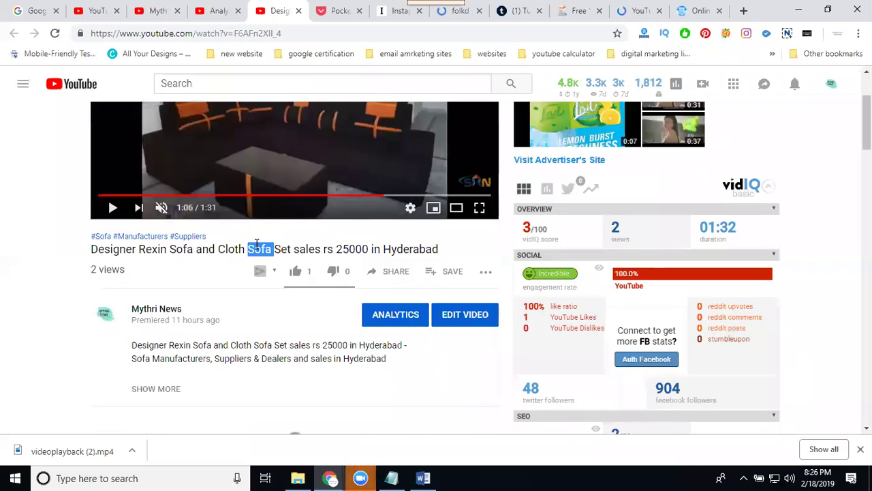
{"action": "triple_click", "coordinate": [257, 248]}
{"action": "key", "text": "ctrl+c"}
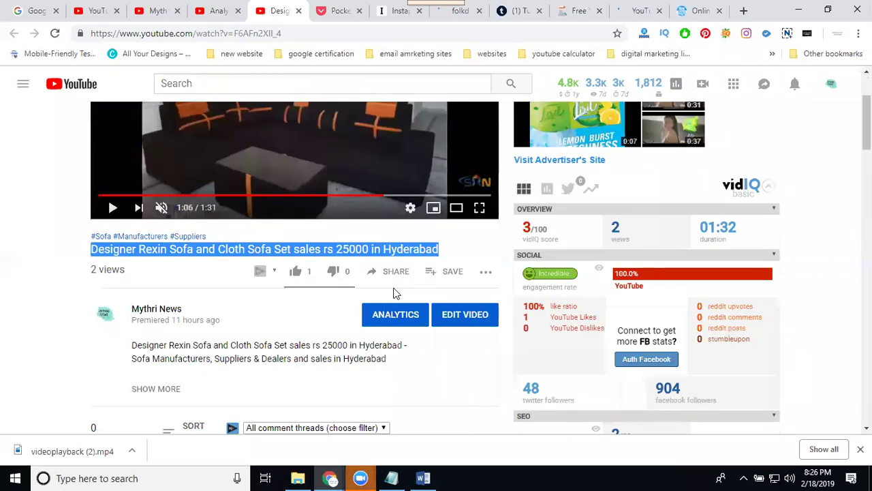
Open the video's sharing options, look through the available networks and share the link to Reddit
{"action": "left_click", "coordinate": [393, 272]}
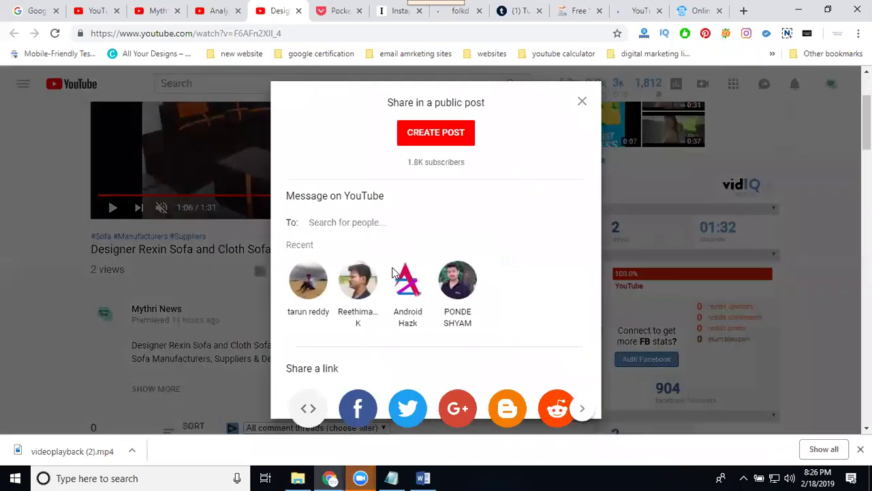
{"action": "left_click", "coordinate": [581, 410]}
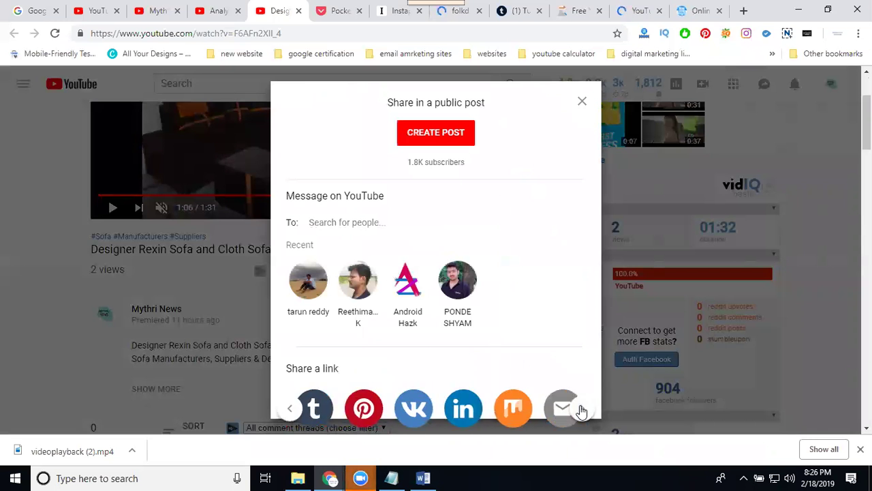
{"action": "left_click", "coordinate": [291, 408]}
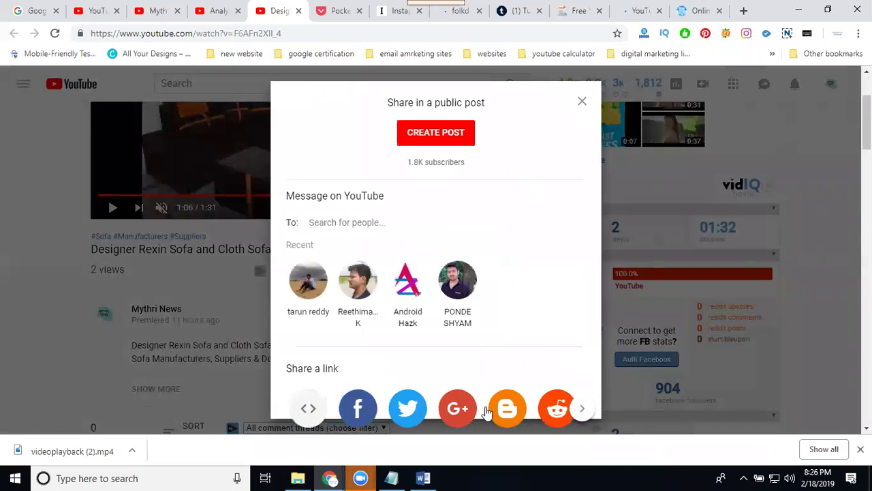
{"action": "left_click", "coordinate": [556, 408]}
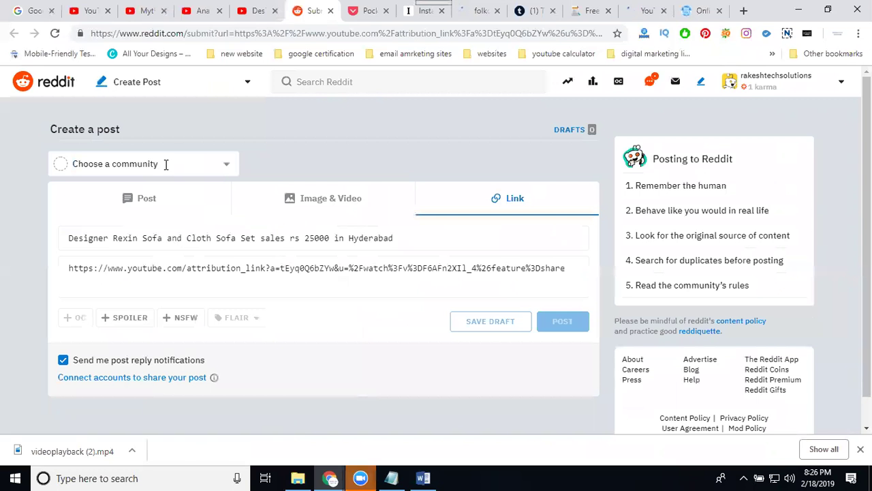
Publish the video link on the account's own Reddit profile and close the Reddit page
{"action": "left_click", "coordinate": [228, 169]}
{"action": "left_click", "coordinate": [186, 211]}
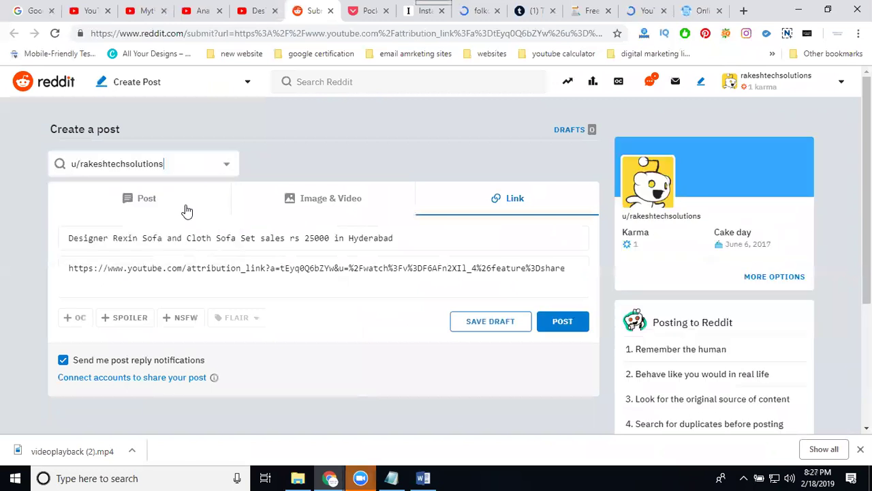
{"action": "left_click", "coordinate": [561, 322]}
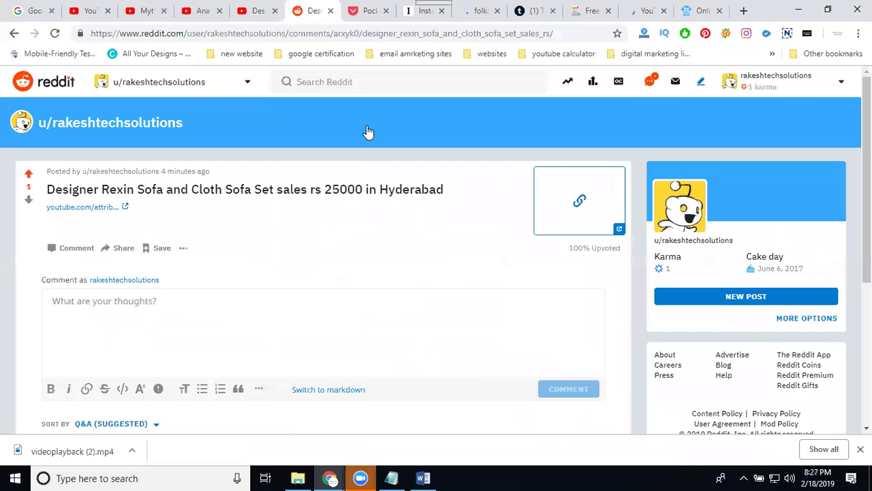
{"action": "left_click", "coordinate": [330, 11]}
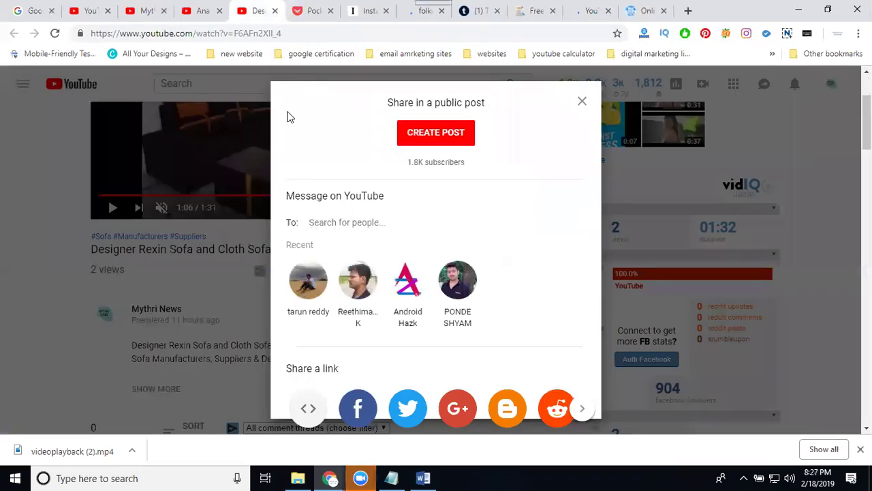
Share the video to Mix in a new collection named after the copied title, closing any stray page opened from the feed
{"action": "left_click", "coordinate": [586, 410]}
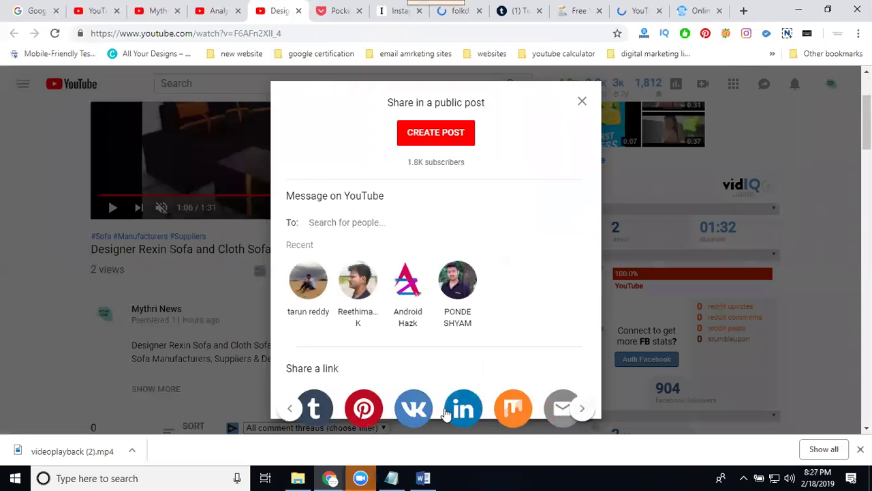
{"action": "left_click", "coordinate": [515, 413]}
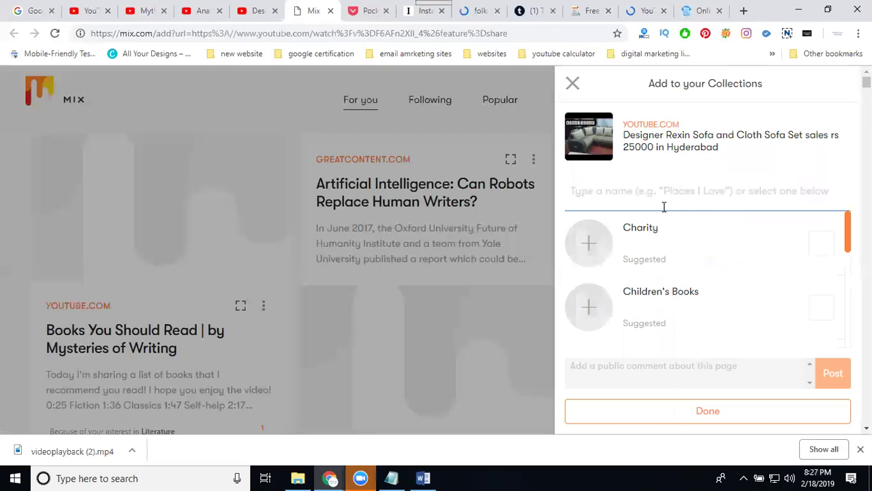
{"action": "key", "text": "ctrl+v"}
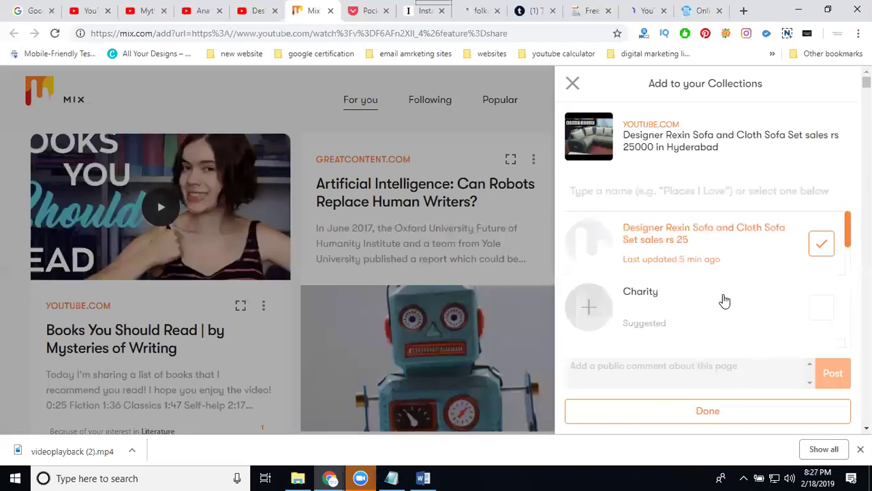
{"action": "left_click", "coordinate": [682, 411]}
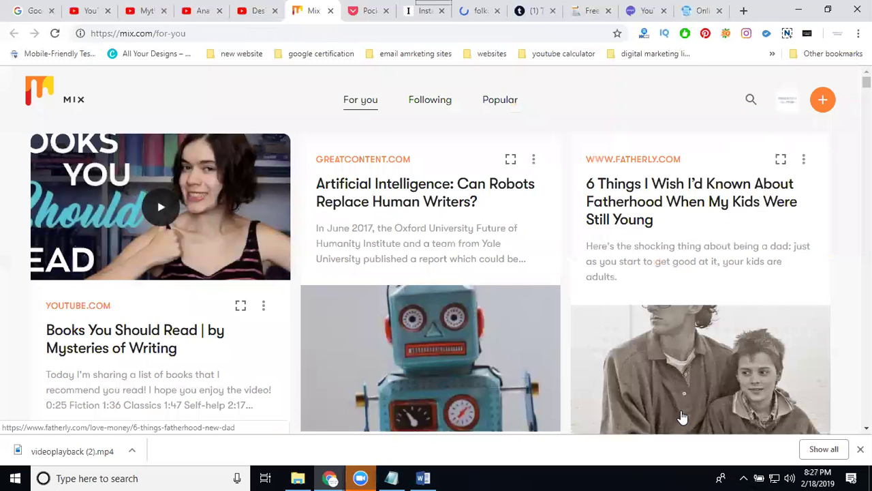
{"action": "left_click", "coordinate": [630, 199]}
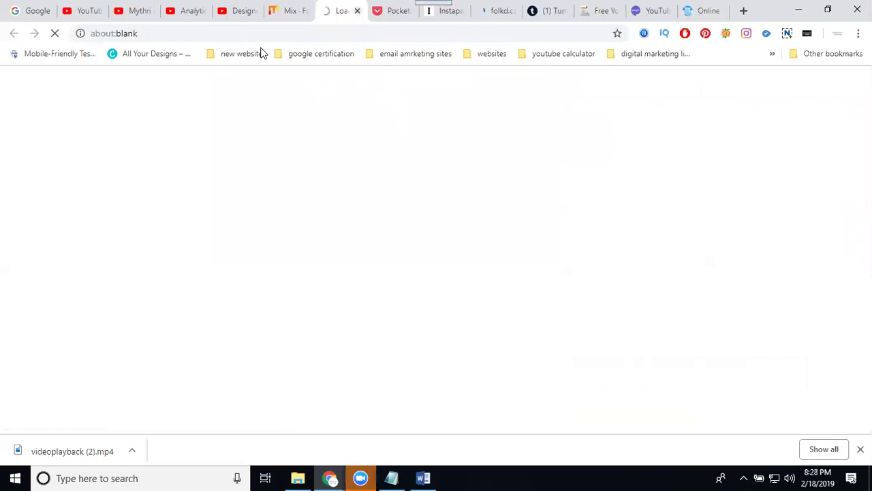
{"action": "left_click", "coordinate": [357, 10]}
Try to share the video to Tumblr from YouTube's sharing options
{"action": "left_click", "coordinate": [235, 11]}
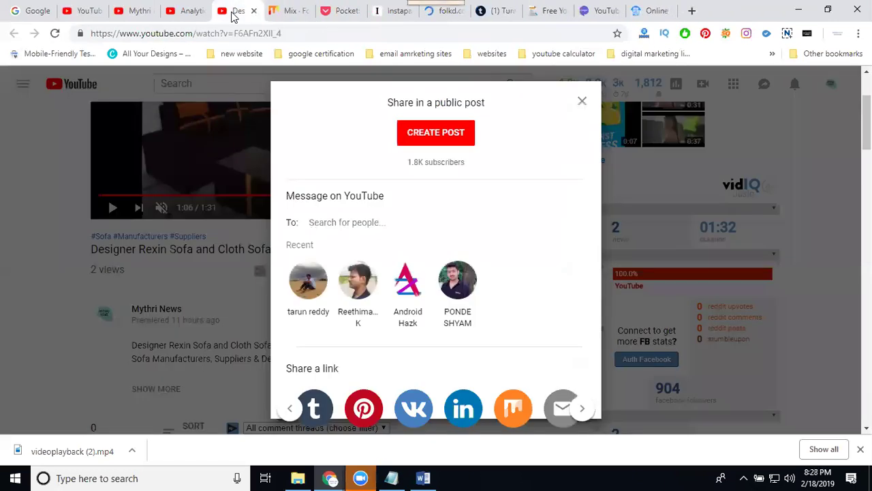
{"action": "left_click", "coordinate": [314, 406]}
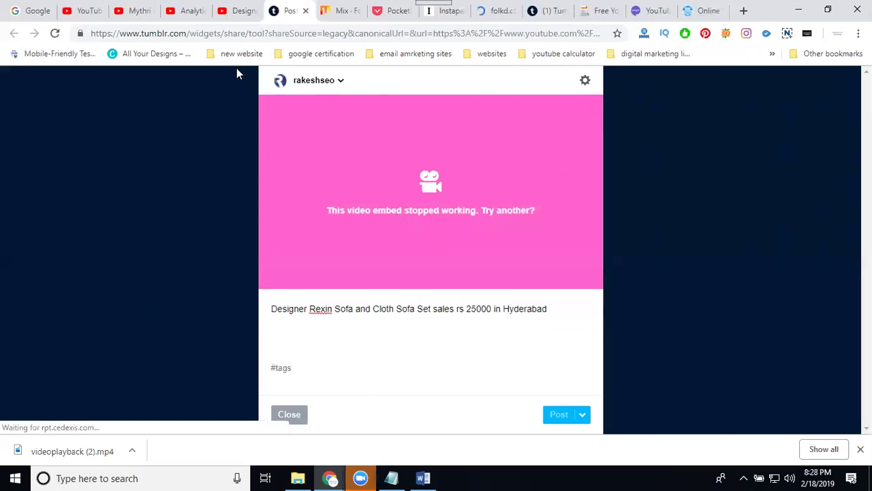
Copy the YouTube video's web address and switch to the Tumblr dashboard
{"action": "left_click", "coordinate": [235, 11]}
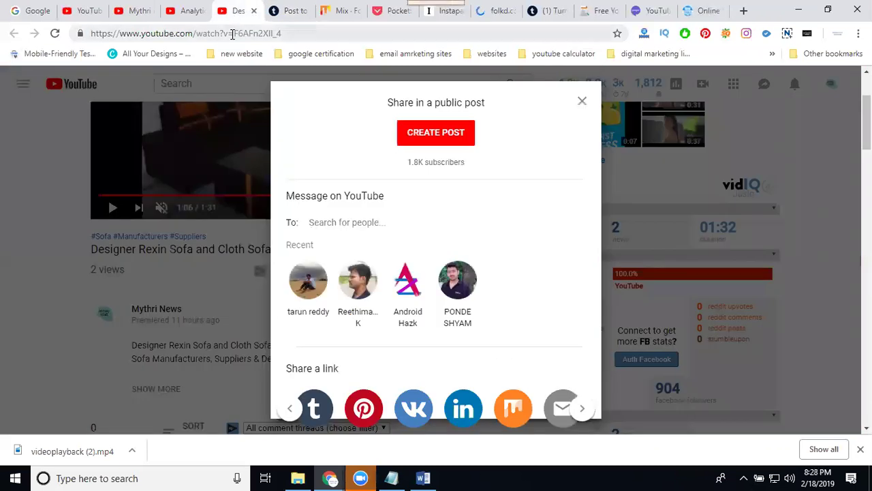
{"action": "left_click", "coordinate": [232, 34]}
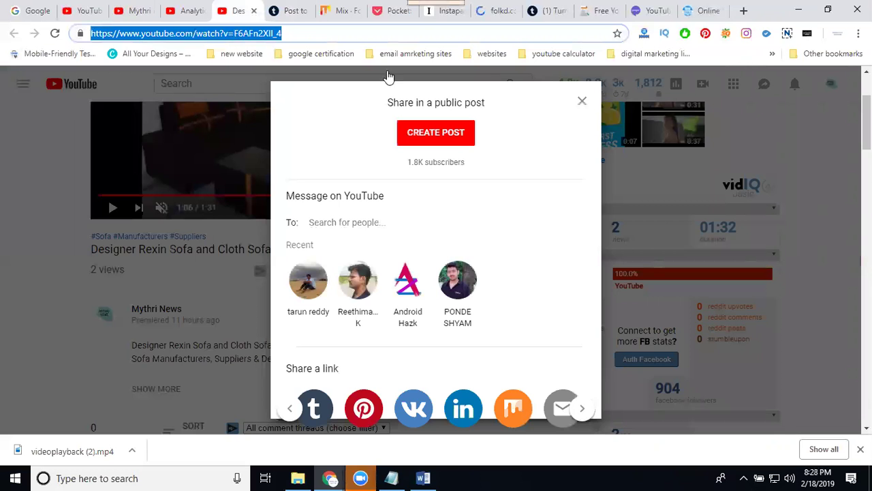
{"action": "left_click", "coordinate": [545, 16]}
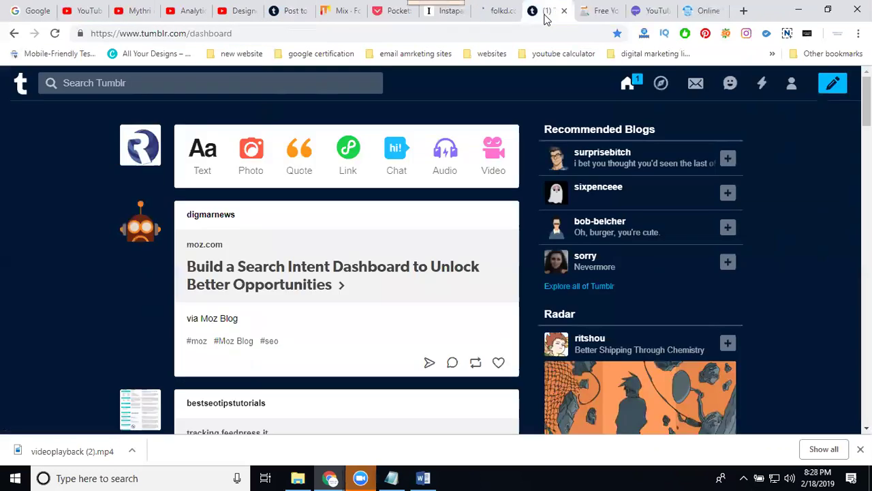
Try to add the YouTube video from the web to a new Tumblr video post using its URL
{"action": "left_click", "coordinate": [486, 156]}
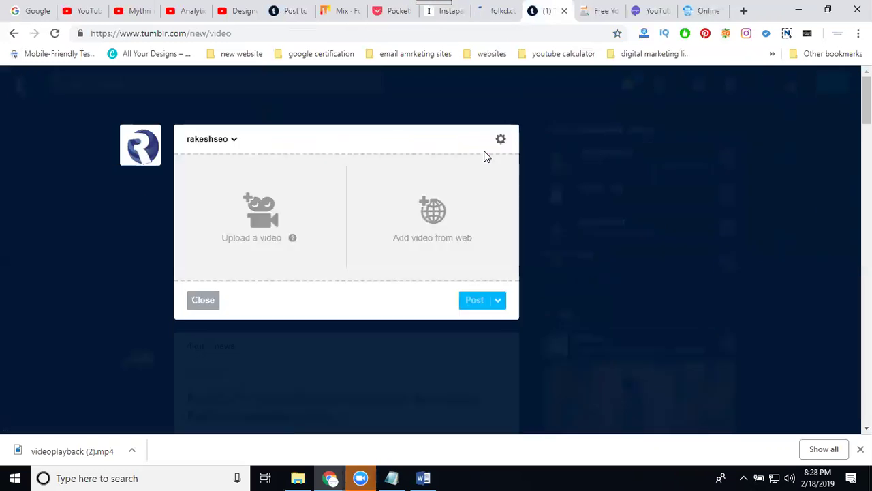
{"action": "left_click", "coordinate": [429, 206]}
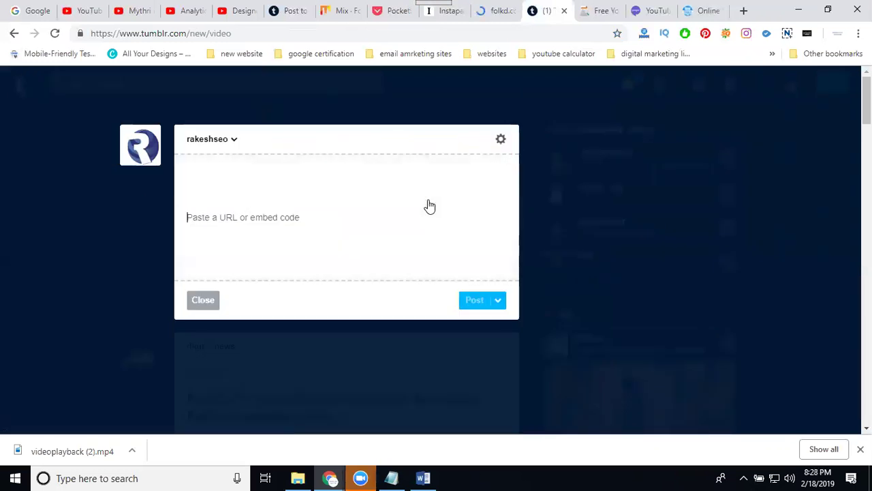
{"action": "type", "text": "https://www.youtube.com/watch?v=F6AFn2XlI_4"}
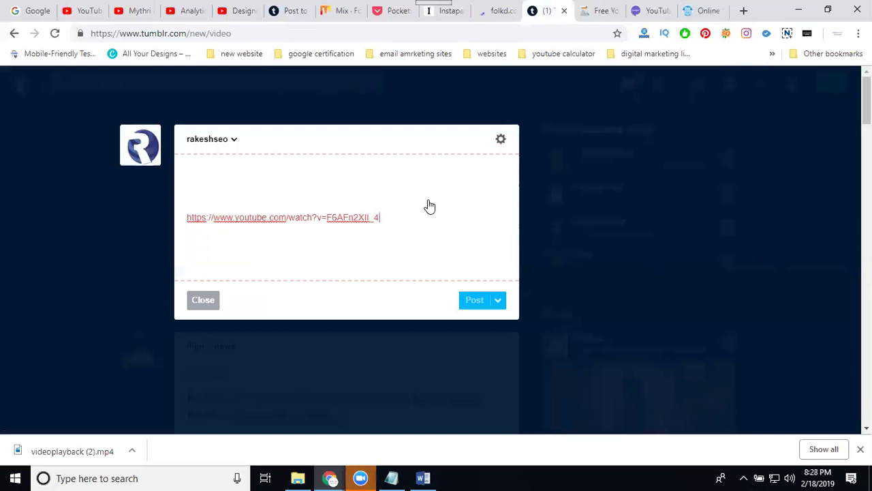
{"action": "mouse_move", "coordinate": [414, 211]}
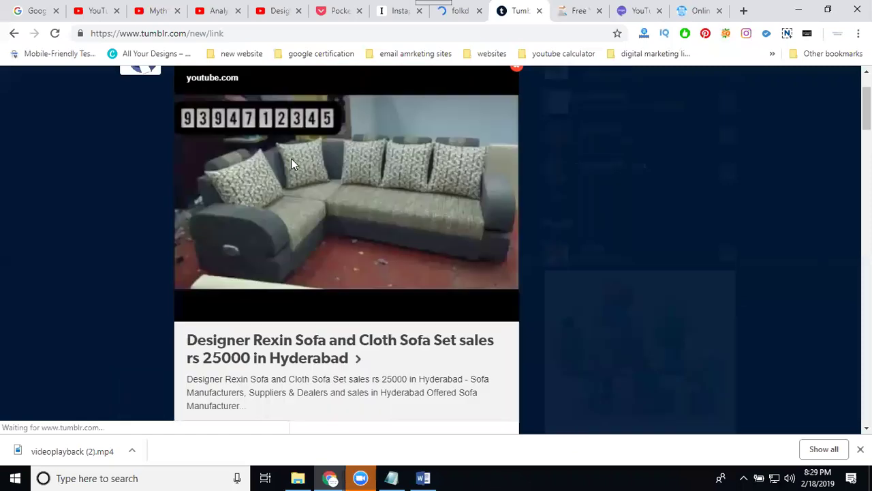
Copy the title of the designer sofa video from its YouTube page
{"action": "left_click", "coordinate": [277, 12]}
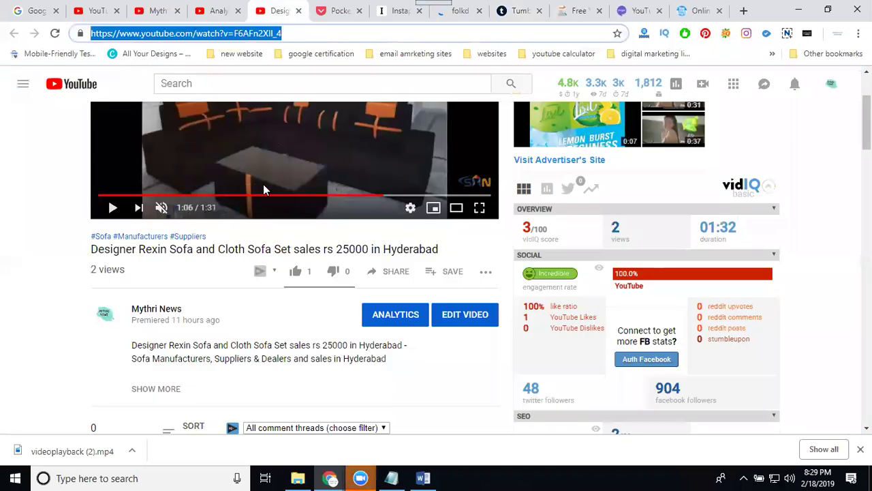
{"action": "triple_click", "coordinate": [252, 248]}
{"action": "key", "text": "ctrl+c"}
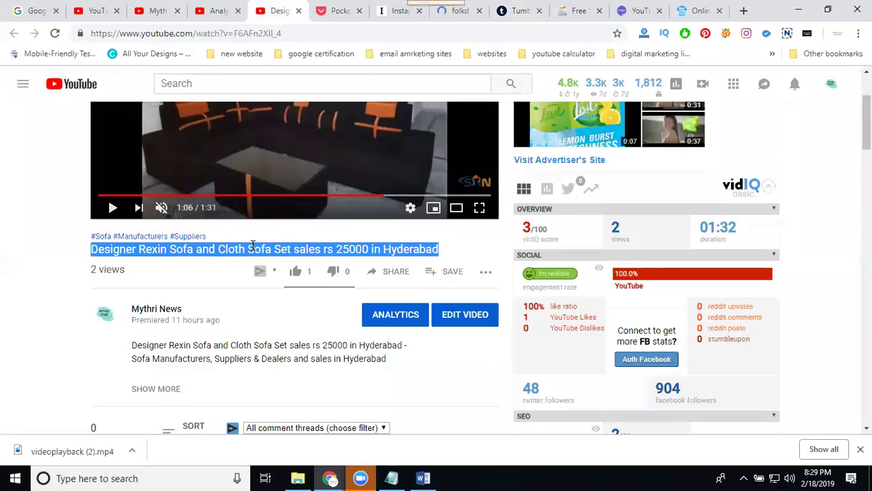
Tag the Tumblr link post with the copied title "Designer Rexin Sofa and Cloth Sofa Set sales rs 25000 in Hyderabad" and publish it
{"action": "left_click", "coordinate": [505, 15]}
{"action": "scroll", "coordinate": [284, 309], "scroll_direction": "down", "scroll_amount": 4}
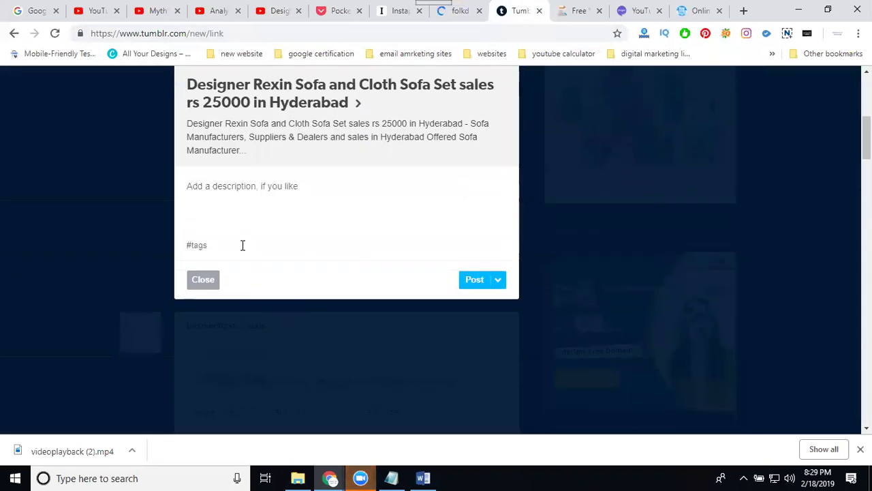
{"action": "key", "text": "ctrl+v"}
{"action": "key", "text": "Return"}
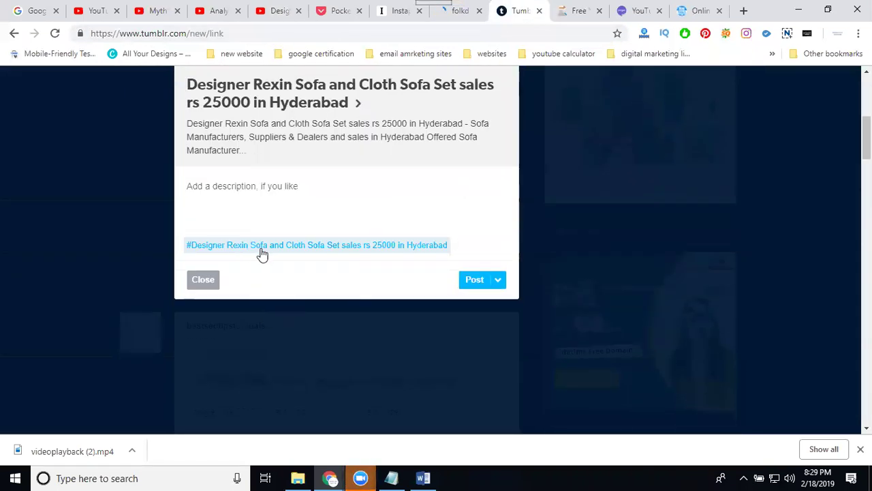
{"action": "left_click", "coordinate": [469, 281]}
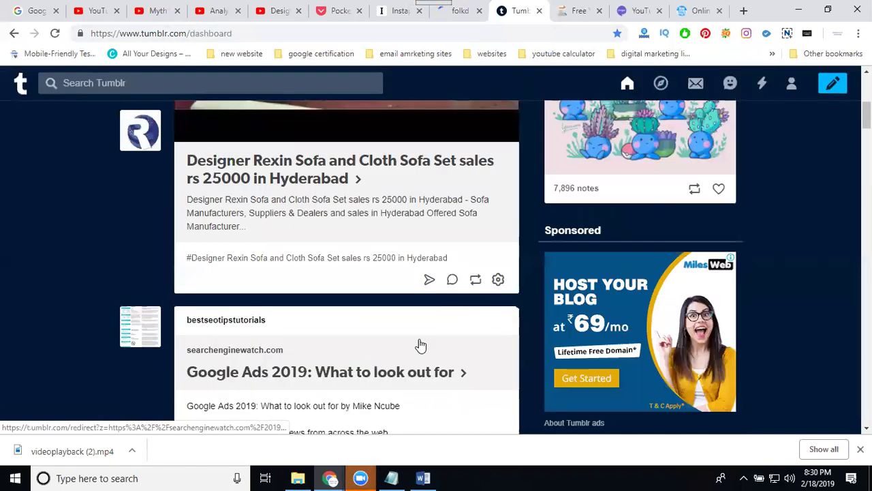
{"action": "scroll", "coordinate": [389, 321], "scroll_direction": "up", "scroll_amount": 4}
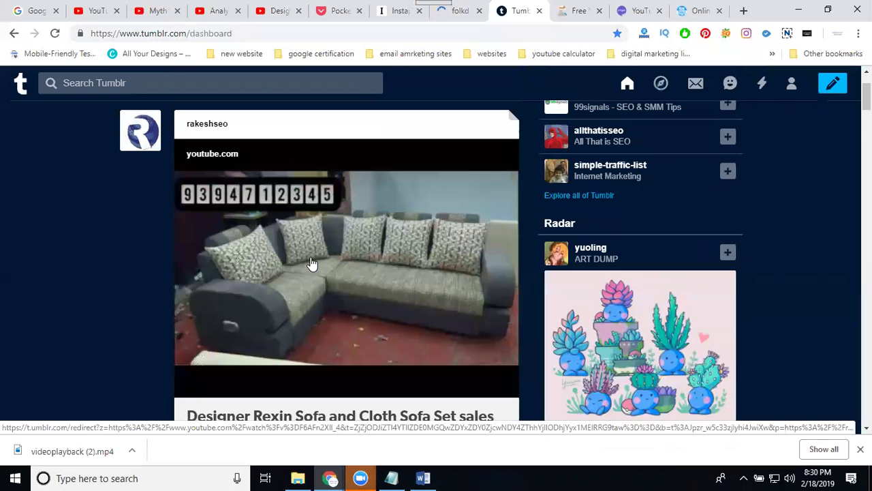
Copy the YouTube video's web address and save it as a new item in Pocket
{"action": "left_click", "coordinate": [266, 21]}
{"action": "left_click", "coordinate": [262, 34]}
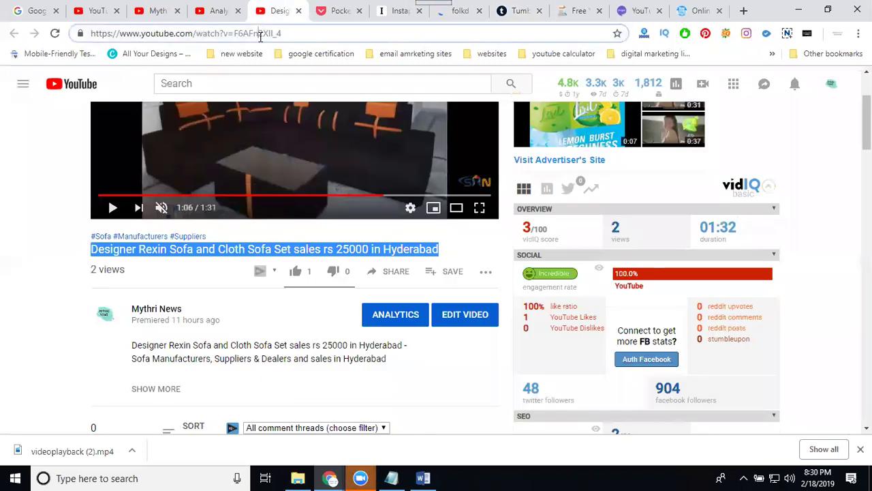
{"action": "left_click", "coordinate": [322, 13]}
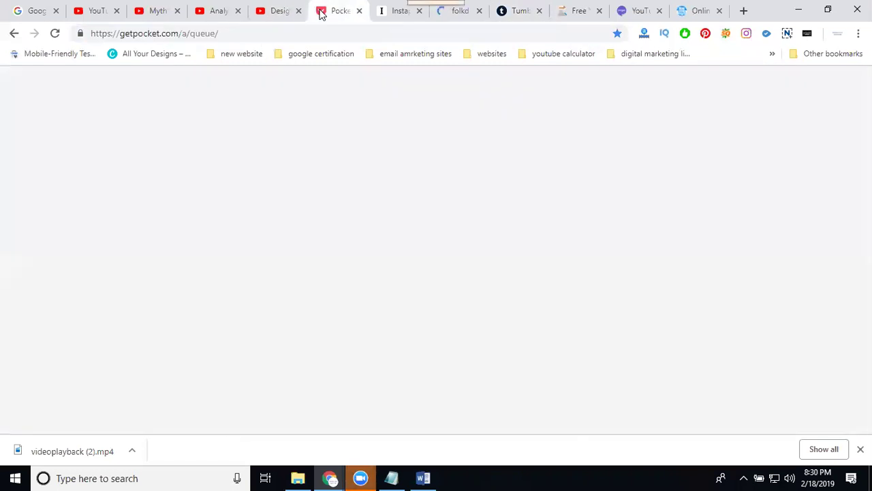
{"action": "left_click", "coordinate": [712, 84]}
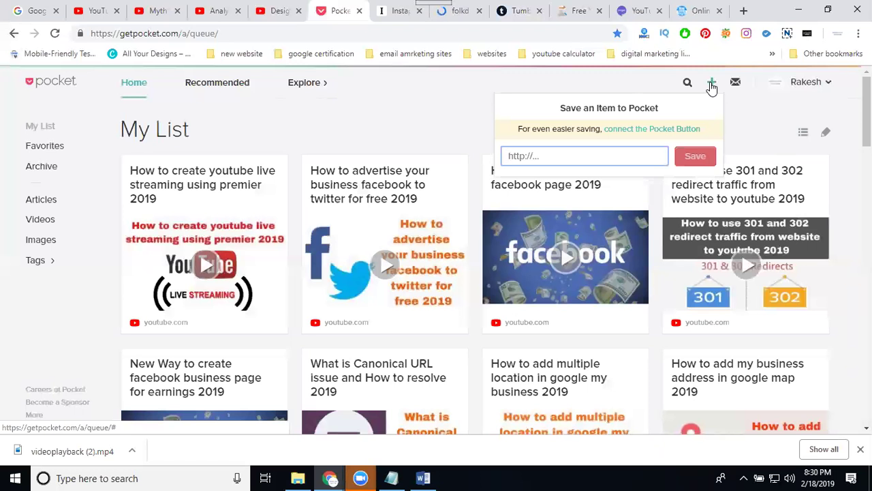
{"action": "key", "text": "ctrl+v"}
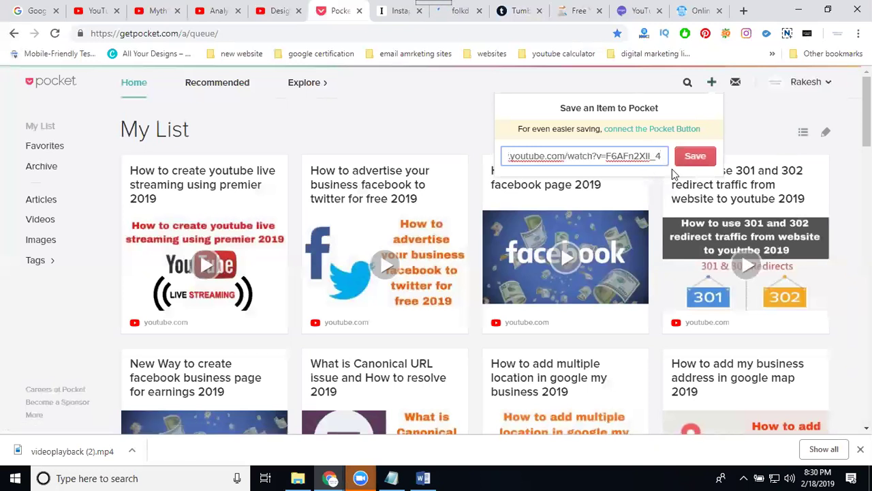
{"action": "left_click", "coordinate": [692, 156]}
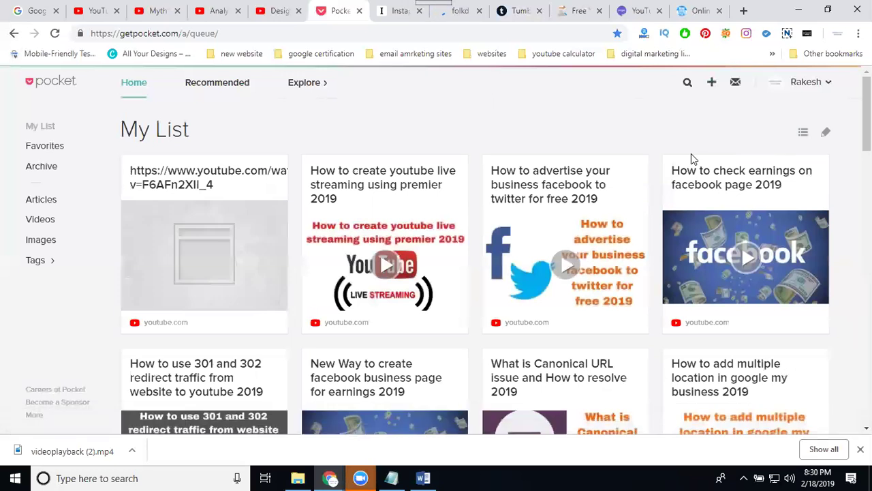
Sign in to Instapaper with the prefilled credentials and reload the Pocket list while it loads
{"action": "left_click", "coordinate": [399, 14]}
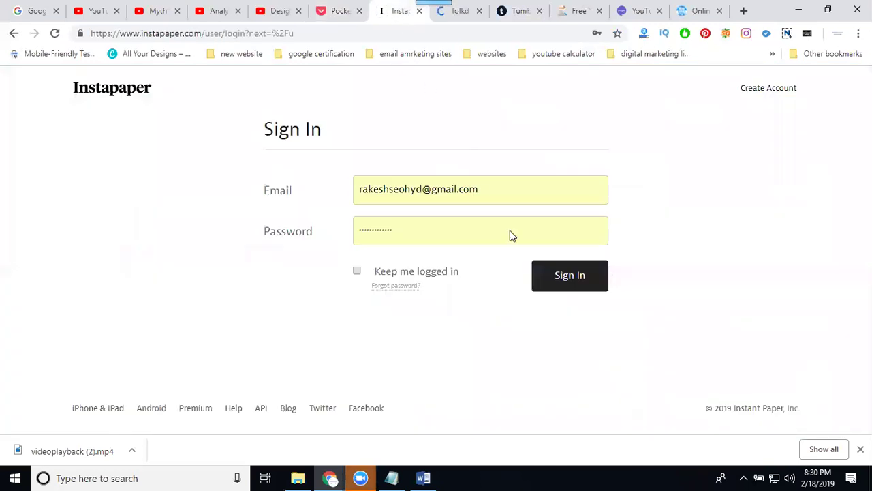
{"action": "left_click", "coordinate": [563, 277]}
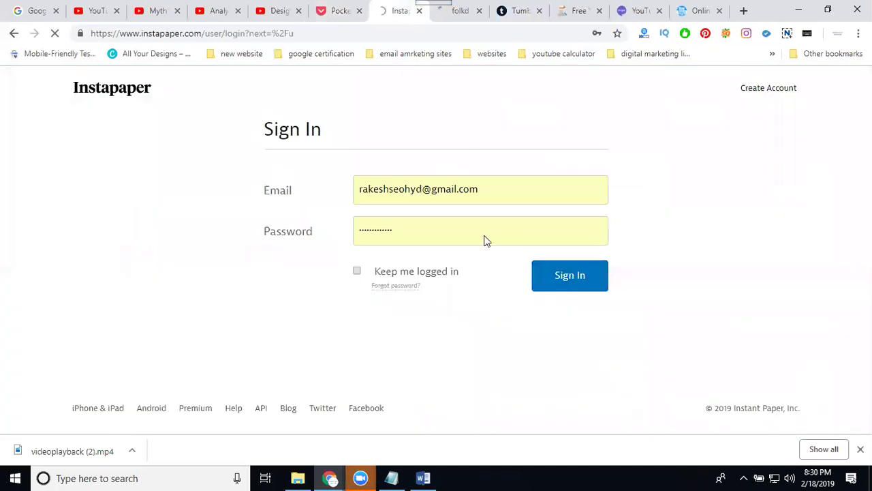
{"action": "left_click", "coordinate": [325, 15]}
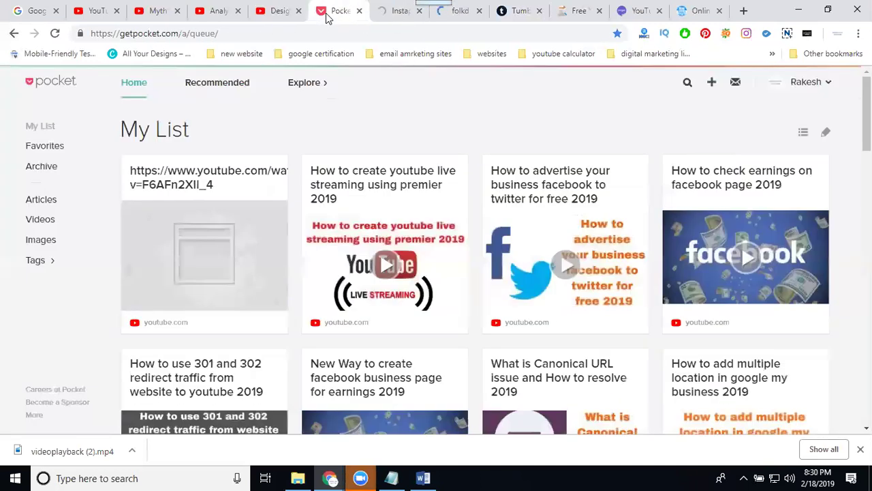
{"action": "left_click", "coordinate": [51, 38]}
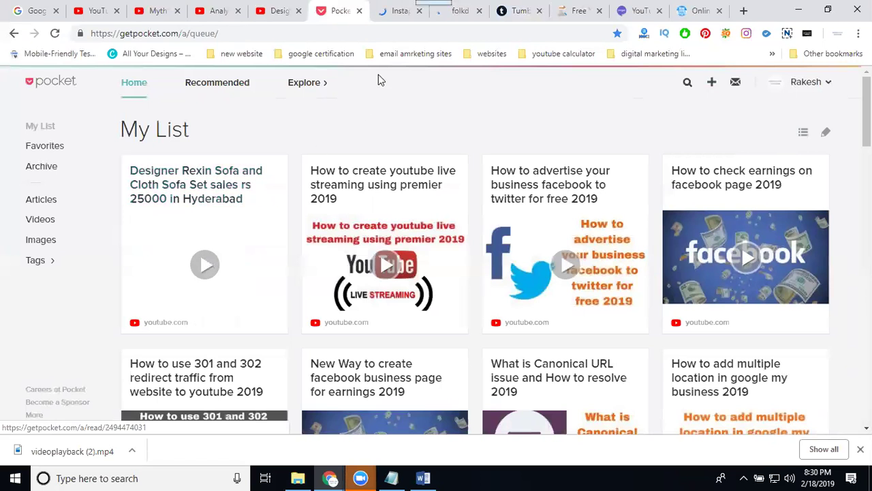
{"action": "left_click", "coordinate": [389, 11]}
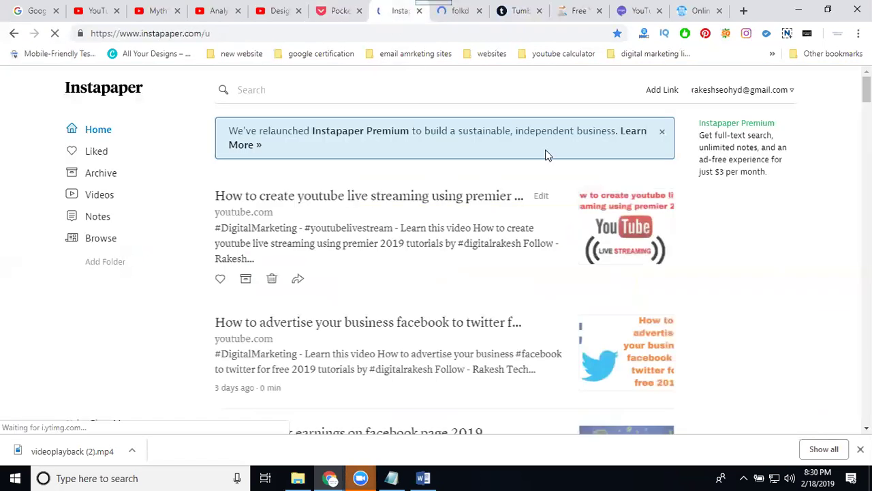
{"action": "left_click", "coordinate": [660, 91]}
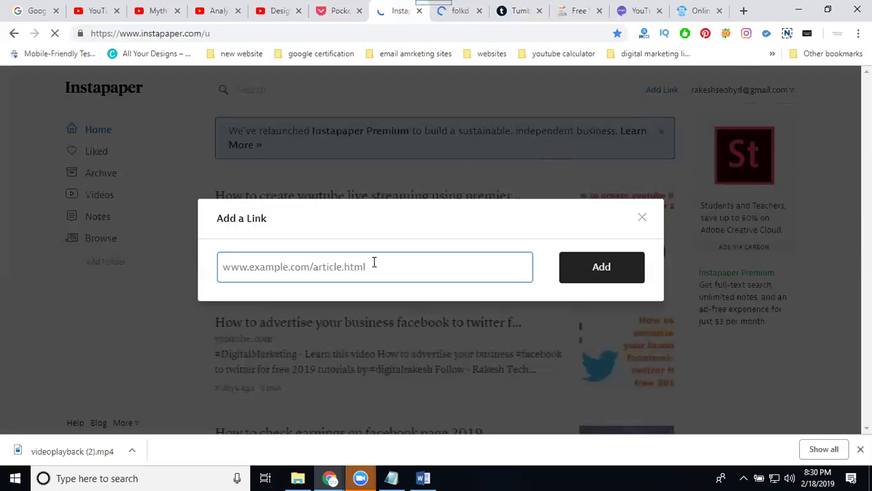
{"action": "type", "text": "https://www.youtube.com/watch?v=F6AFn2XII_4"}
{"action": "left_click", "coordinate": [614, 268]}
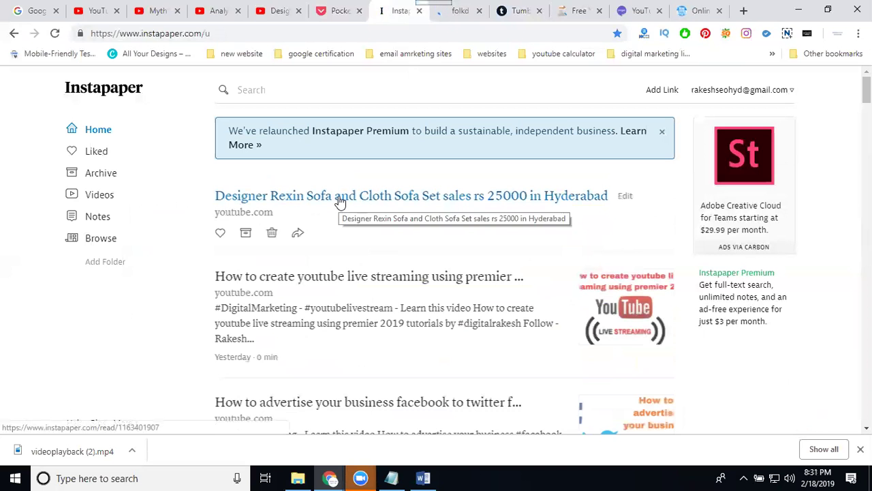
Submit the video's URL to folkd.com as a new link of type Video
{"action": "left_click", "coordinate": [454, 12]}
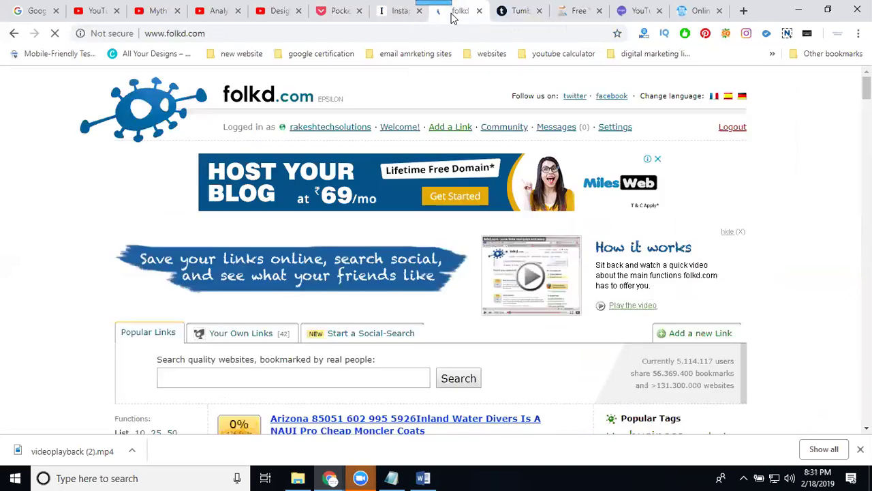
{"action": "left_click", "coordinate": [451, 128]}
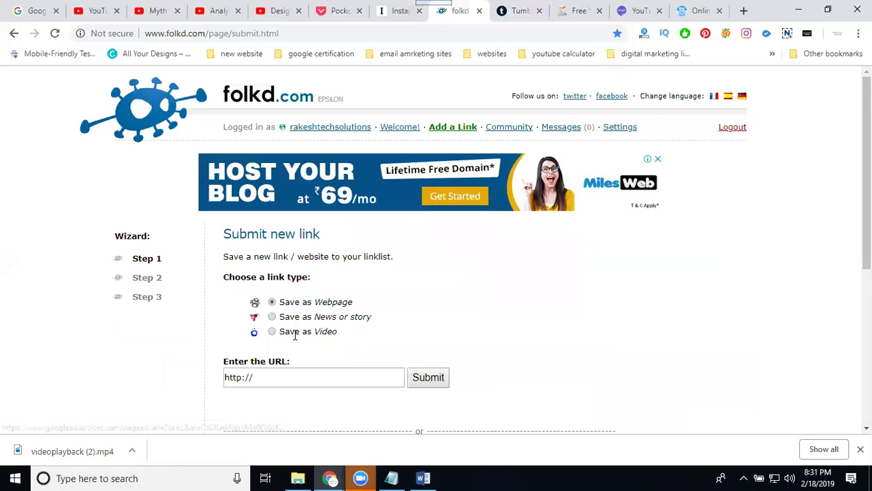
{"action": "left_click", "coordinate": [271, 332]}
{"action": "double_click", "coordinate": [287, 378]}
{"action": "key", "text": "ctrl+a"}
{"action": "key", "text": "ctrl+v"}
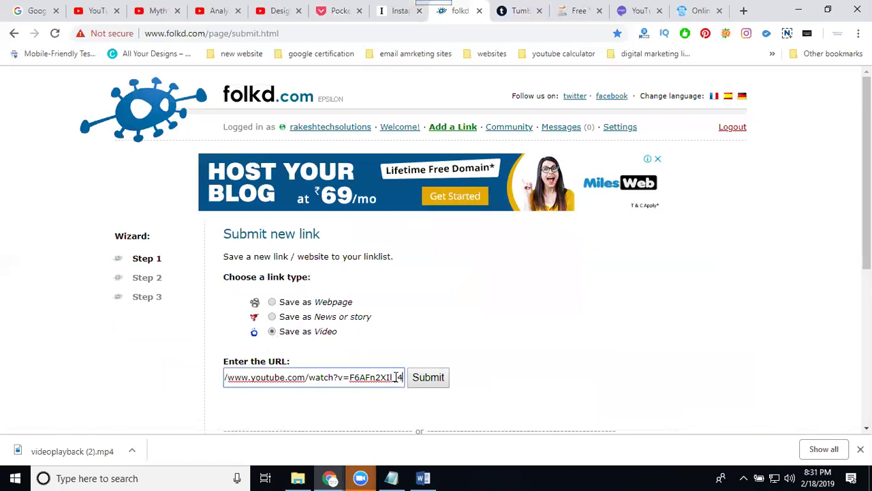
{"action": "left_click", "coordinate": [432, 381]}
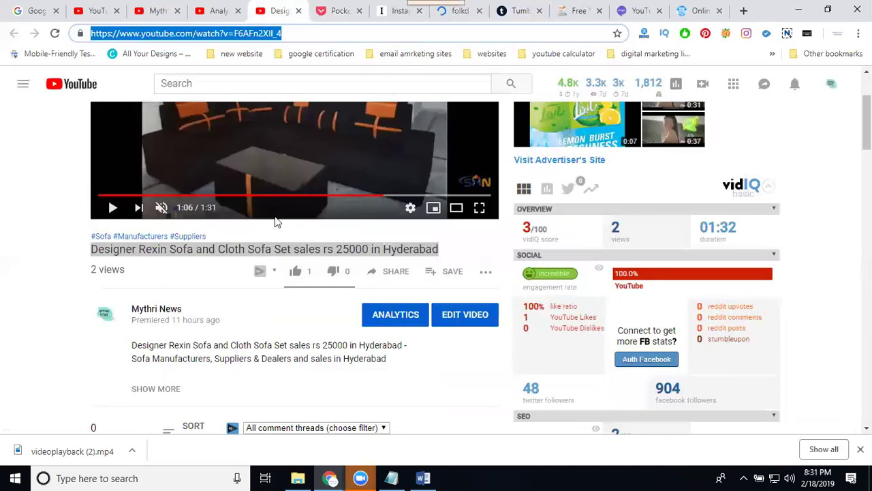
Copy the video's title from YouTube for the folkd link details
{"action": "triple_click", "coordinate": [279, 249]}
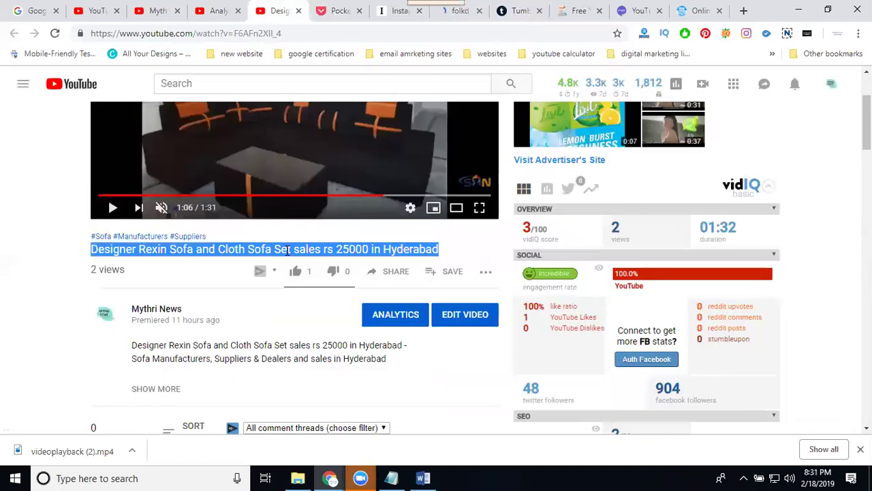
{"action": "right_click", "coordinate": [287, 250]}
{"action": "left_click", "coordinate": [304, 256]}
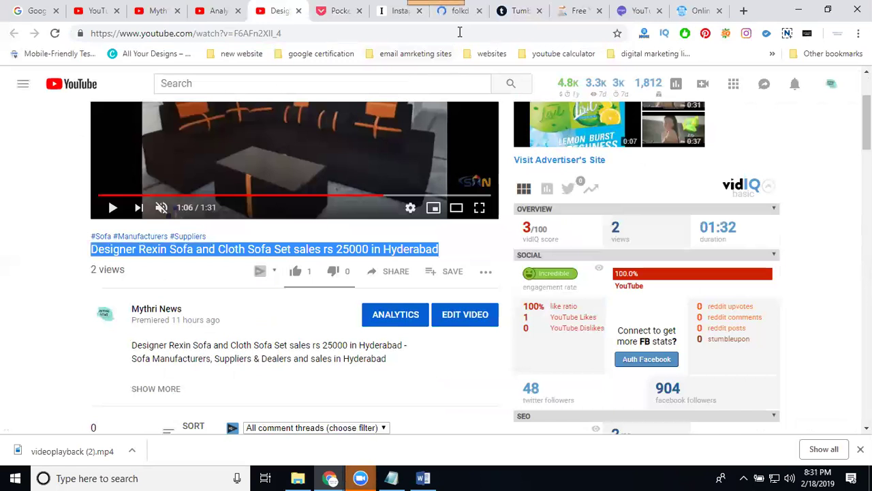
Fill in the title, comment and tags of the folkd link with "Designer Rexin Sofa and Cloth Sofa Set sales rs 25000 in Hyderabad"
{"action": "left_click", "coordinate": [458, 11]}
{"action": "left_click", "coordinate": [353, 214]}
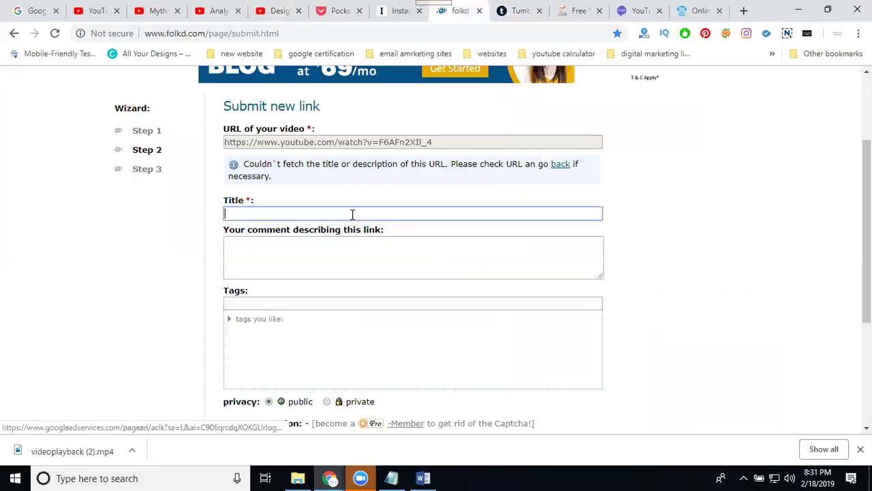
{"action": "key", "text": "ctrl+v"}
{"action": "left_click", "coordinate": [347, 286]}
{"action": "left_click", "coordinate": [345, 268]}
{"action": "key", "text": "ctrl+v"}
{"action": "left_click", "coordinate": [339, 303]}
{"action": "key", "text": "ctrl+v"}
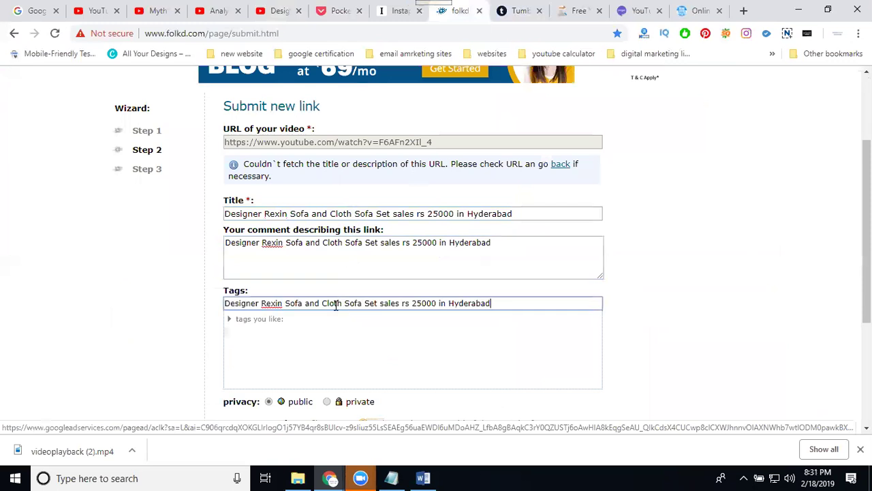
Complete the reCAPTCHA check and save the public folkd link
{"action": "scroll", "coordinate": [227, 290], "scroll_direction": "down", "scroll_amount": 3}
{"action": "left_click", "coordinate": [253, 267]}
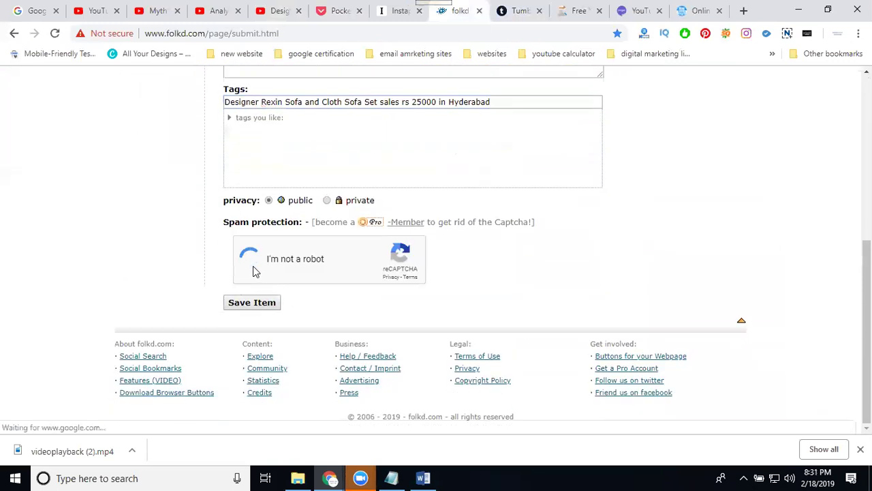
{"action": "left_click", "coordinate": [250, 302]}
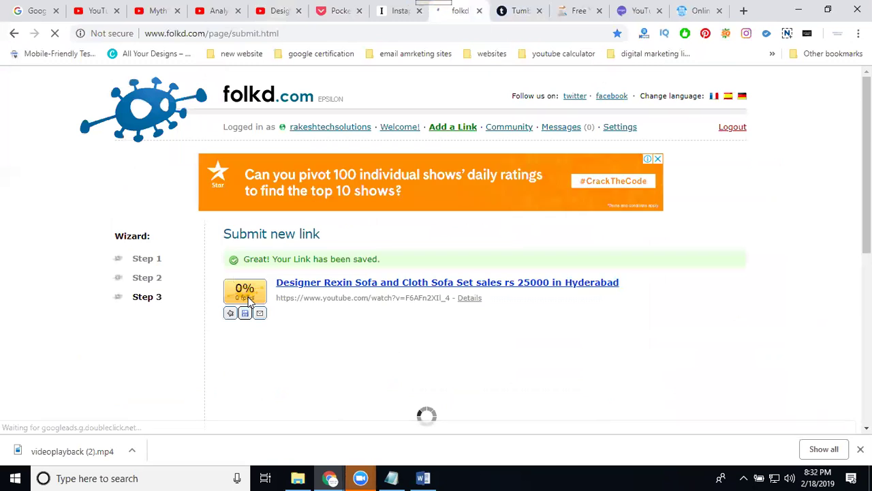
Copy the YouTube video's web address and submit it to the NimTools Youtube Backlinks Generator
{"action": "left_click", "coordinate": [273, 10]}
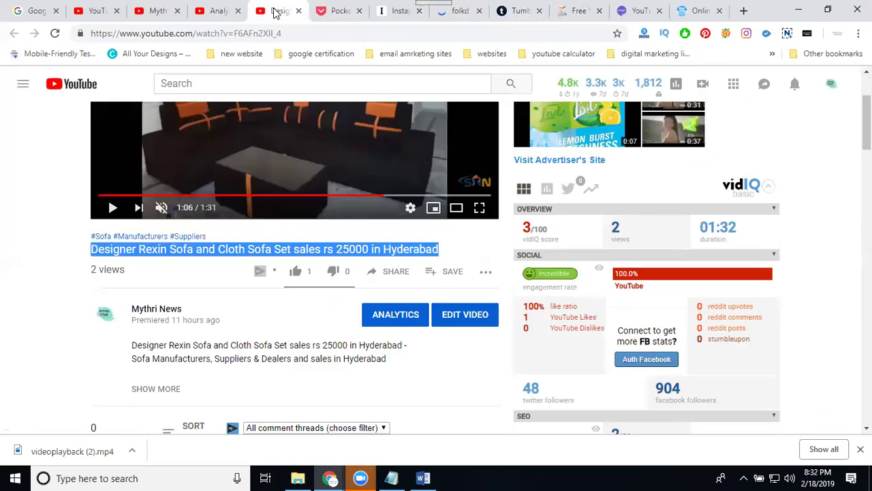
{"action": "left_click", "coordinate": [250, 33]}
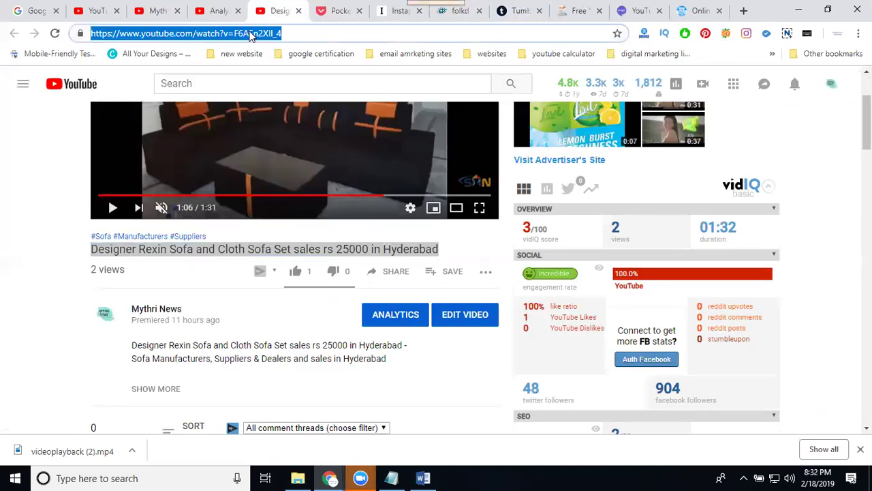
{"action": "left_click", "coordinate": [690, 10]}
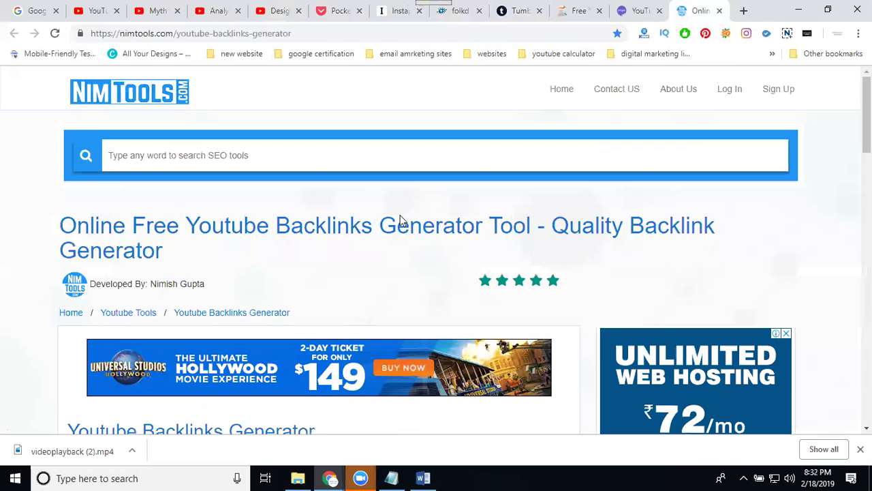
{"action": "scroll", "coordinate": [351, 310], "scroll_direction": "down", "scroll_amount": 2}
{"action": "scroll", "coordinate": [346, 304], "scroll_direction": "down", "scroll_amount": 1}
{"action": "left_click", "coordinate": [246, 298]}
{"action": "key", "text": "ctrl+v"}
{"action": "left_click", "coordinate": [244, 350]}
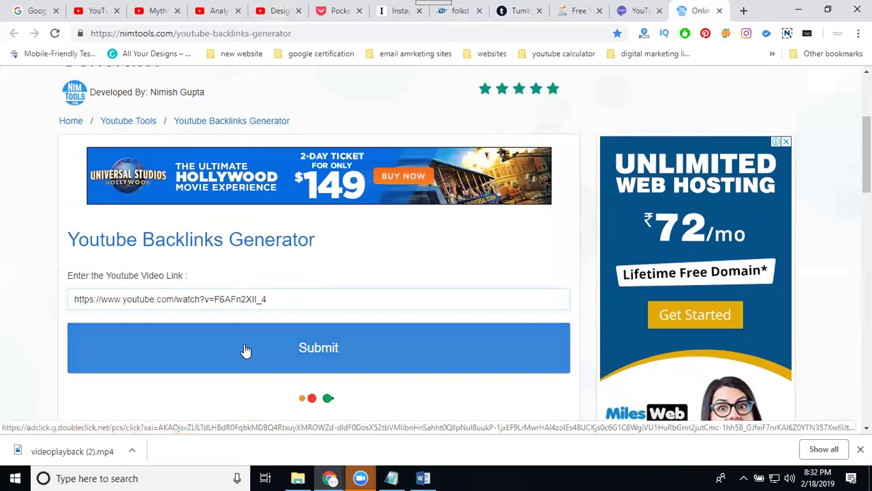
{"action": "scroll", "coordinate": [244, 346], "scroll_direction": "down", "scroll_amount": 4}
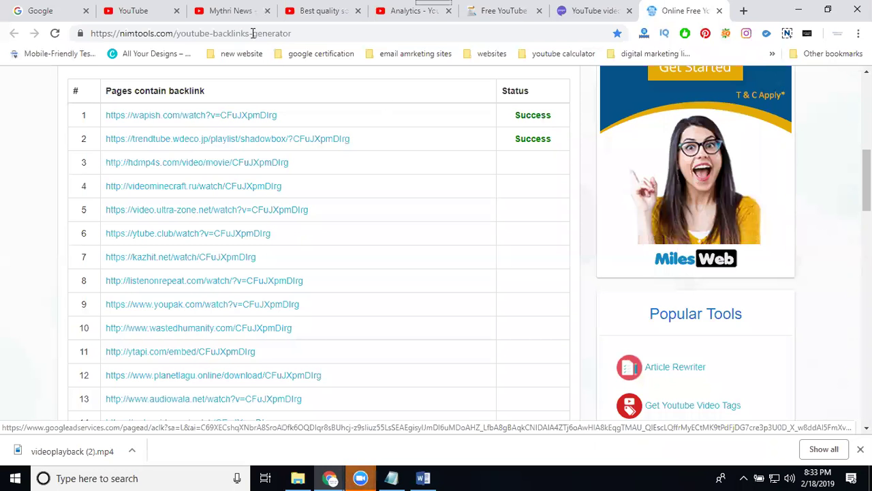
Enter the sofa video's ID CFuJXpmDIrg in the Masspings YouTube video backlink generator, without the rest of the web address
{"action": "left_click", "coordinate": [308, 14]}
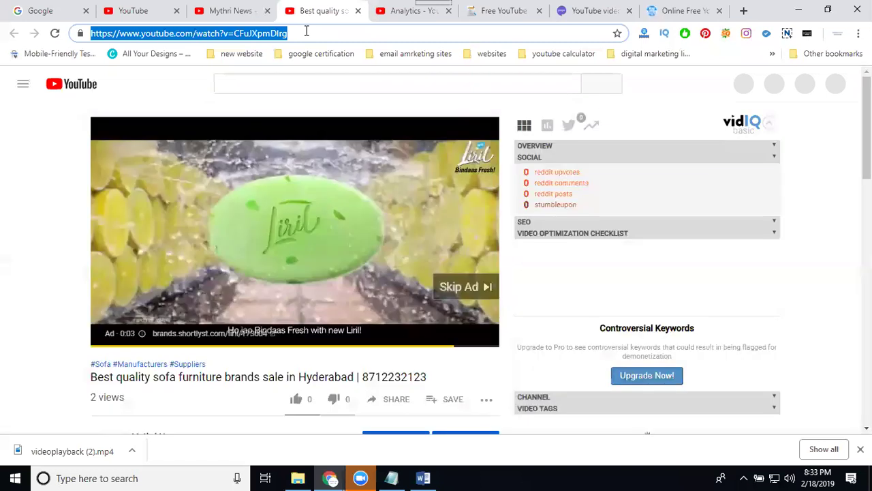
{"action": "left_click", "coordinate": [587, 14]}
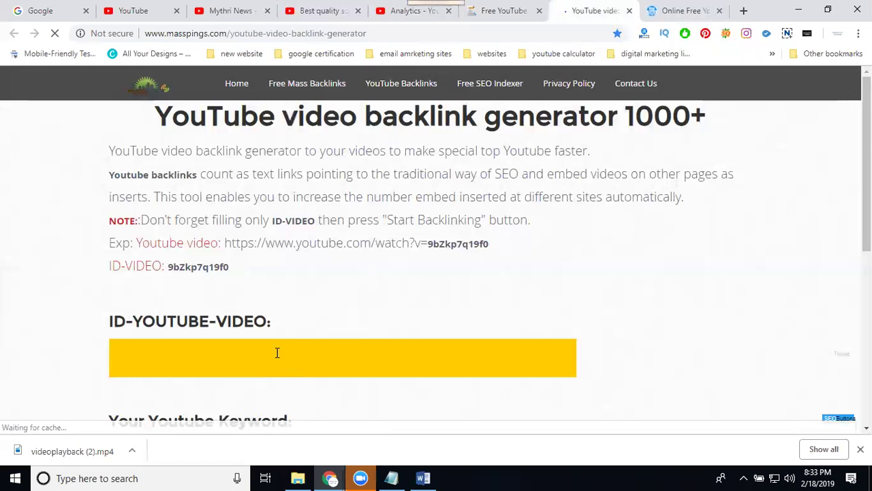
{"action": "scroll", "coordinate": [272, 326], "scroll_direction": "down", "scroll_amount": 2}
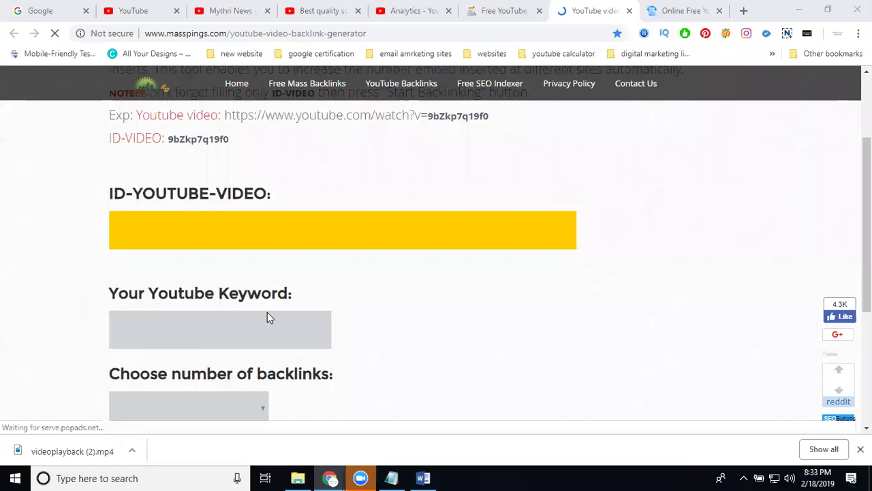
{"action": "left_click", "coordinate": [231, 145]}
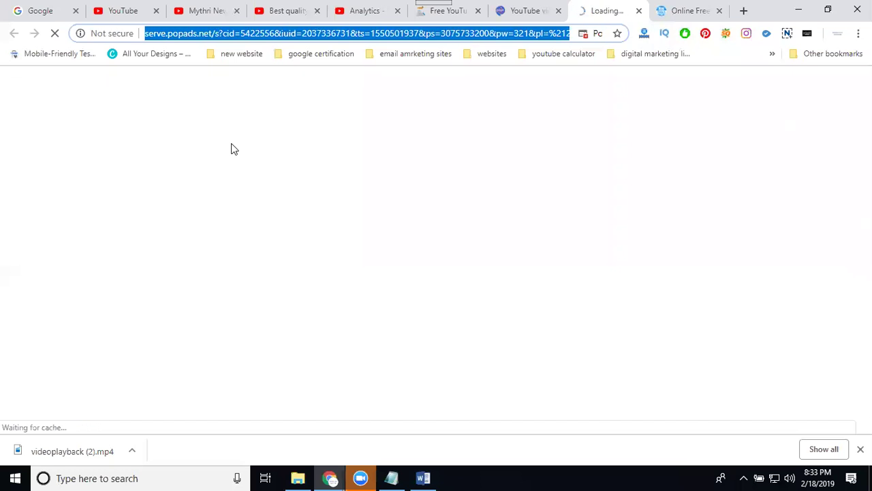
{"action": "left_click", "coordinate": [638, 11]}
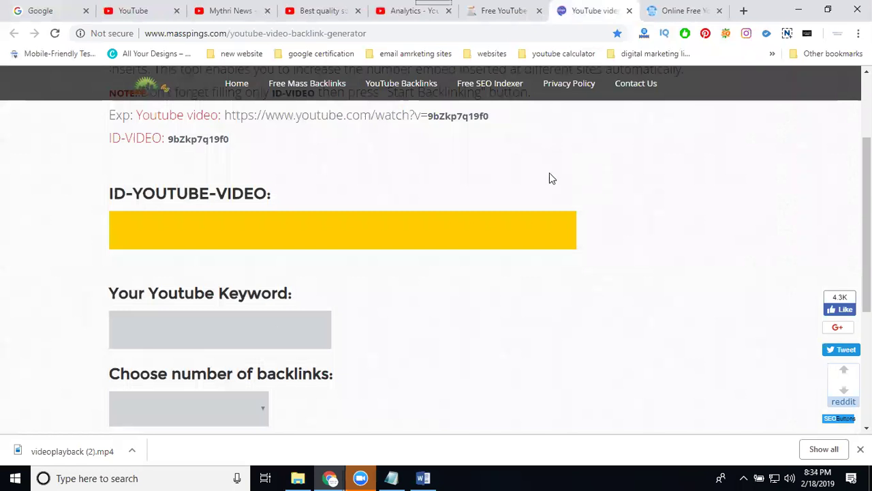
{"action": "left_click", "coordinate": [295, 225]}
{"action": "type", "text": "https://www.youtube.com/watch?v=CFuJXpmDlrq"}
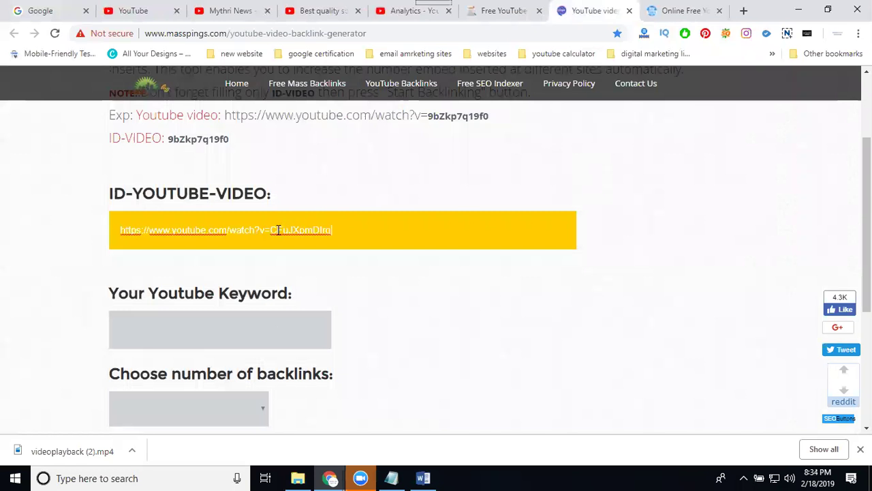
{"action": "left_click_drag", "start_coordinate": [271, 229], "coordinate": [120, 230]}
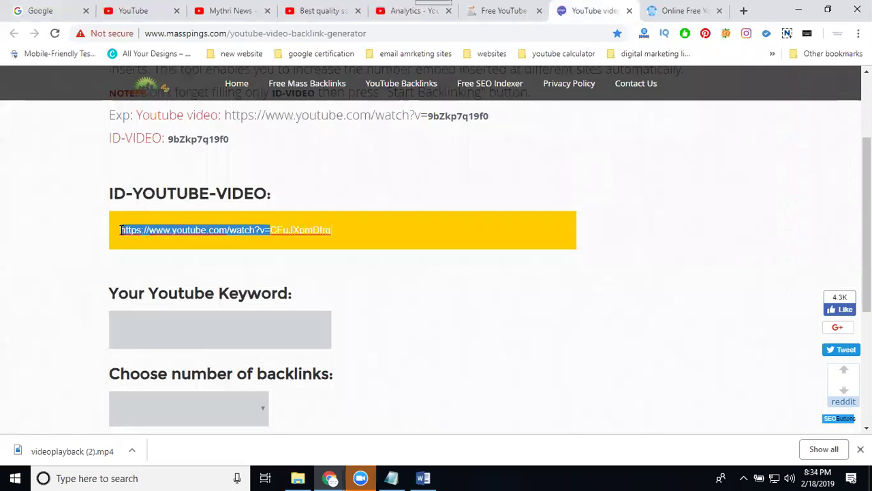
{"action": "key", "text": "BackSpace"}
Copy the sofa video's full title from YouTube and use it as the YouTube keyword in the Masspings form
{"action": "left_click", "coordinate": [305, 15]}
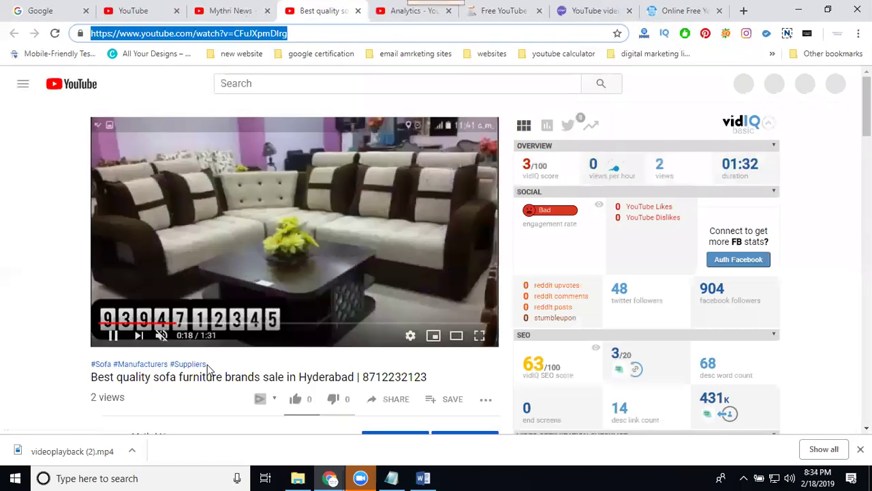
{"action": "triple_click", "coordinate": [204, 378]}
{"action": "right_click", "coordinate": [204, 380]}
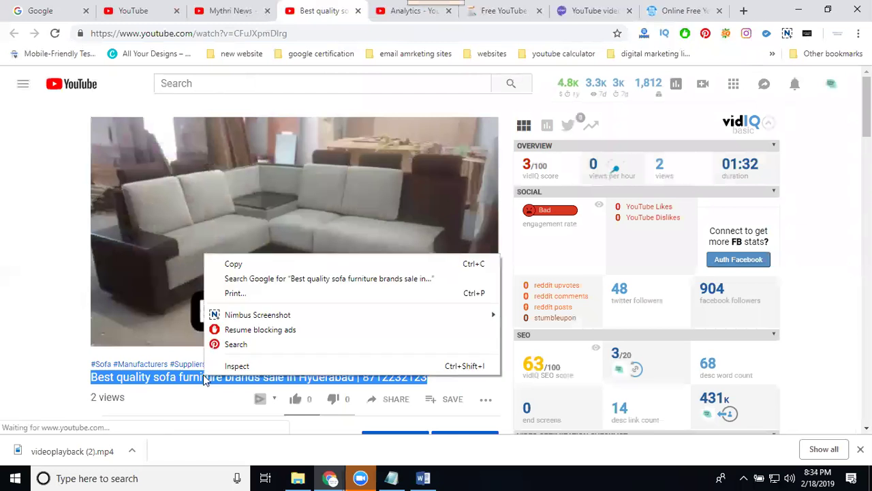
{"action": "left_click", "coordinate": [232, 264]}
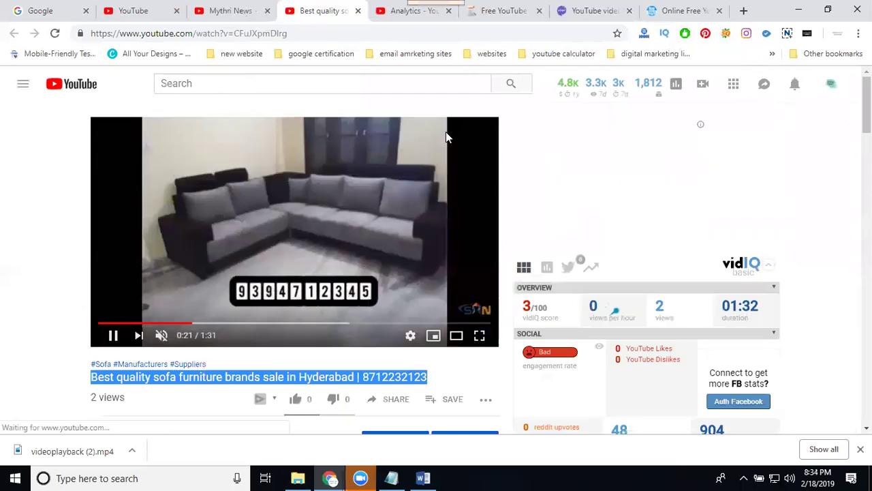
{"action": "left_click", "coordinate": [604, 14]}
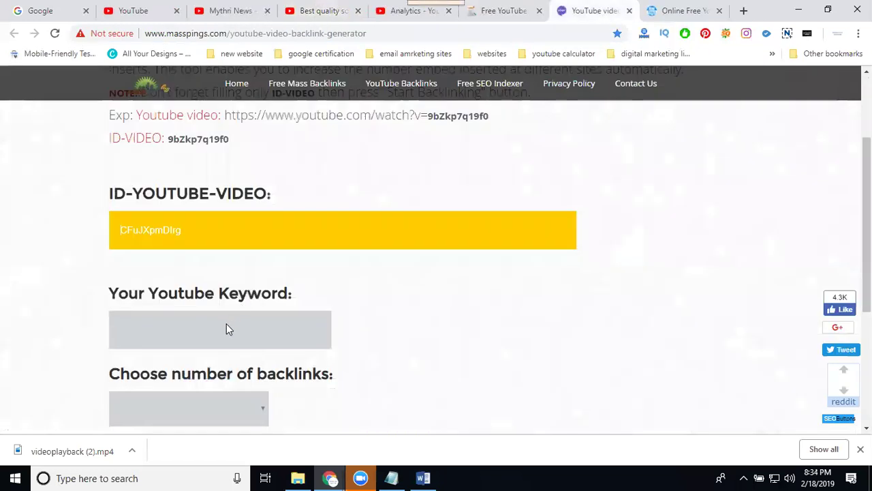
{"action": "left_click", "coordinate": [226, 329]}
{"action": "key", "text": "ctrl+v"}
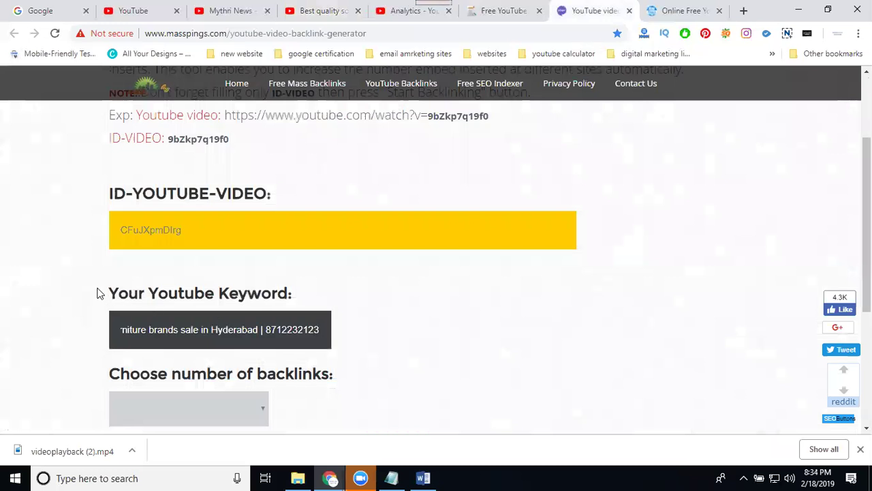
Set the number of backlinks to 100 and start the Masspings backlinking
{"action": "scroll", "coordinate": [84, 286], "scroll_direction": "down", "scroll_amount": 3}
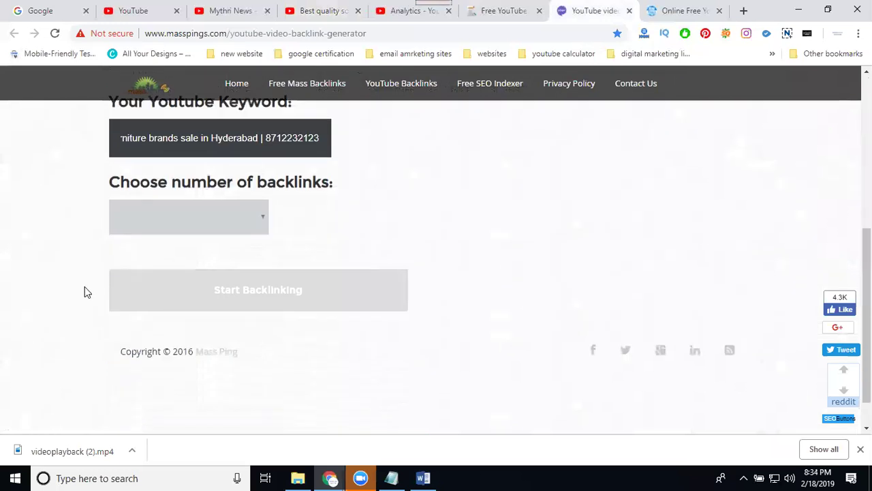
{"action": "left_click", "coordinate": [153, 215]}
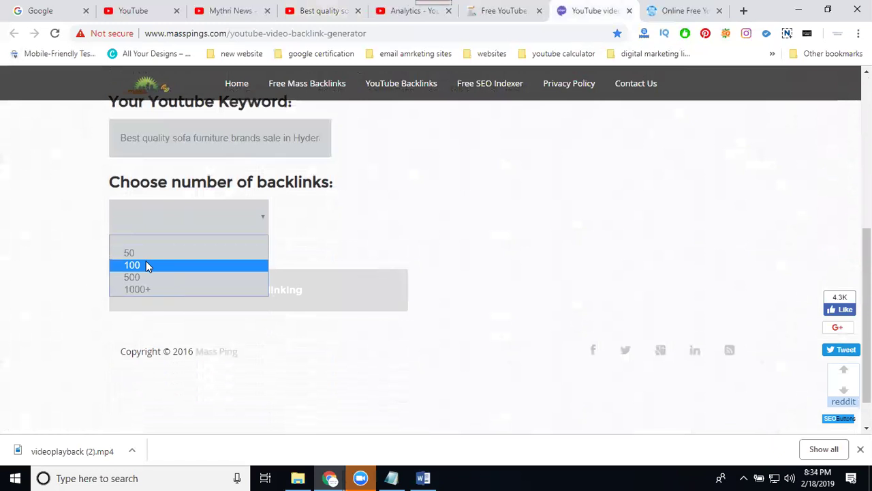
{"action": "left_click", "coordinate": [146, 265]}
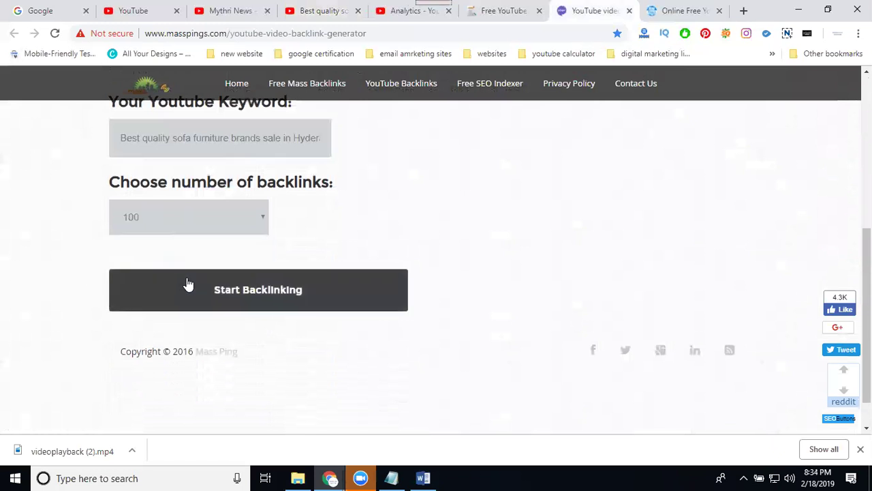
{"action": "left_click", "coordinate": [184, 295]}
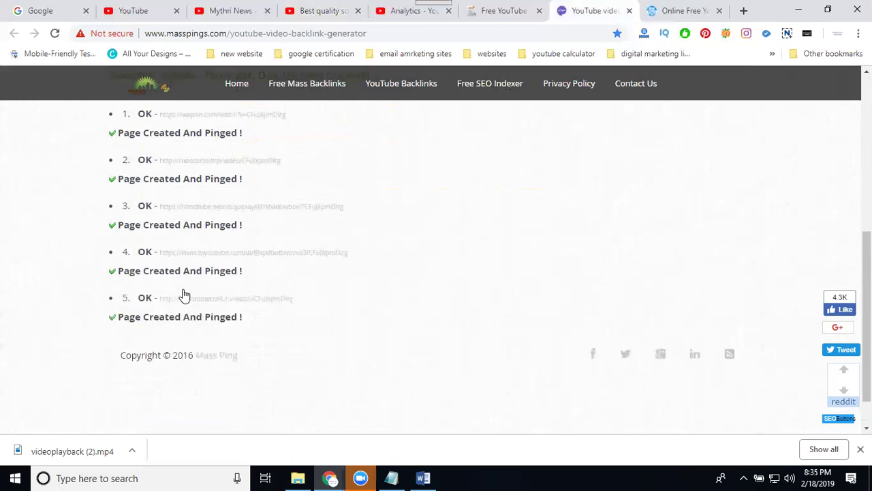
{"action": "left_click", "coordinate": [481, 7]}
{"action": "scroll", "coordinate": [257, 229], "scroll_direction": "down", "scroll_amount": 2}
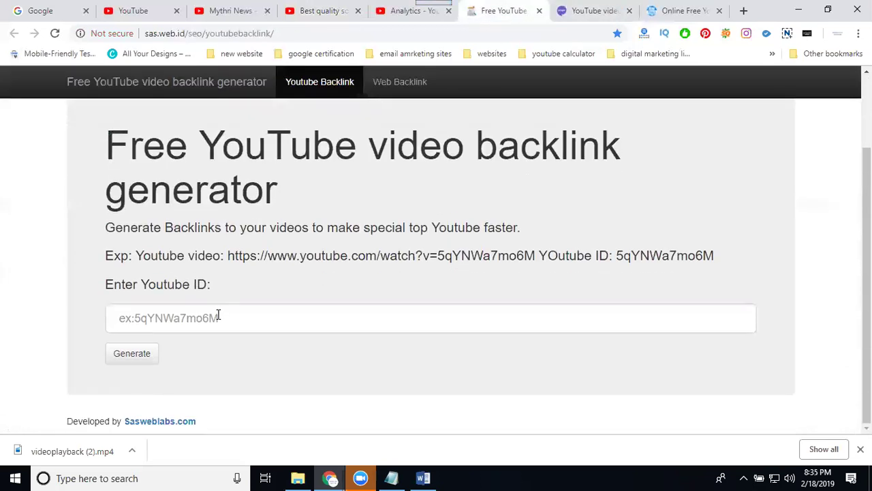
{"action": "left_click", "coordinate": [218, 316]}
{"action": "key", "text": "ctrl+v"}
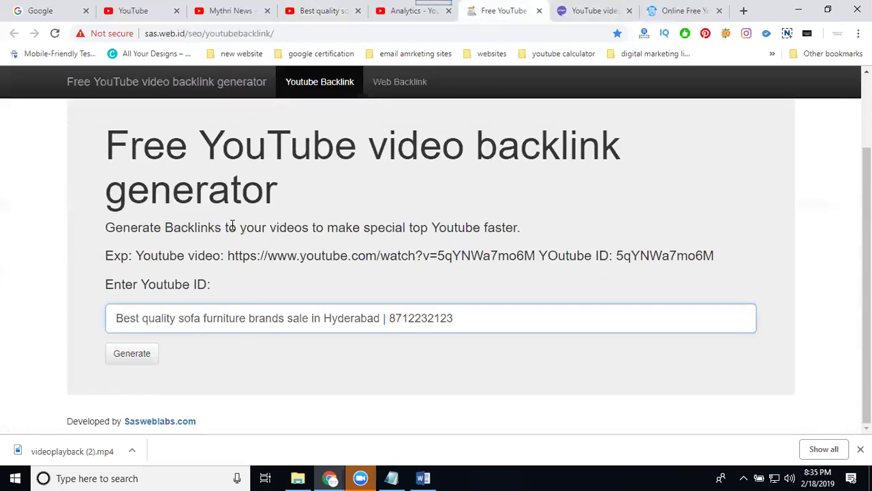
Copy the video ID CFuJXpmDIrg from its YouTube address and generate backlinks for it in the sas.web.id Free YouTube video backlink generator
{"action": "left_click", "coordinate": [306, 14]}
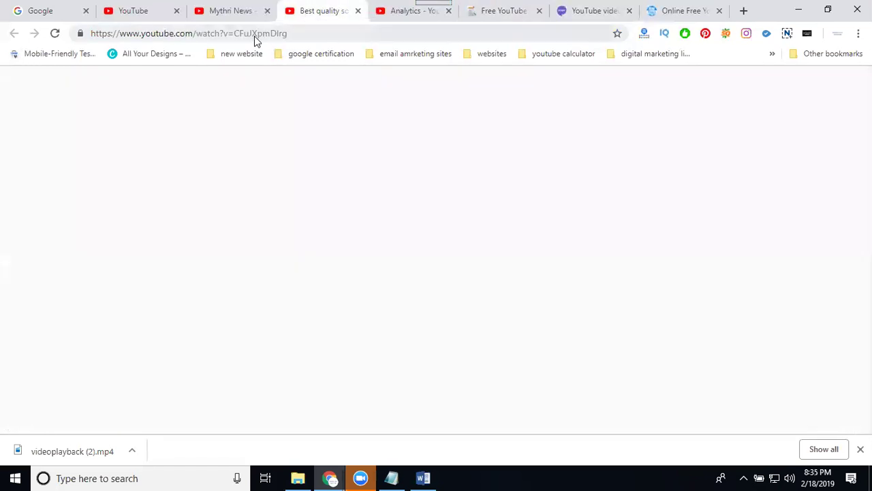
{"action": "left_click", "coordinate": [256, 33]}
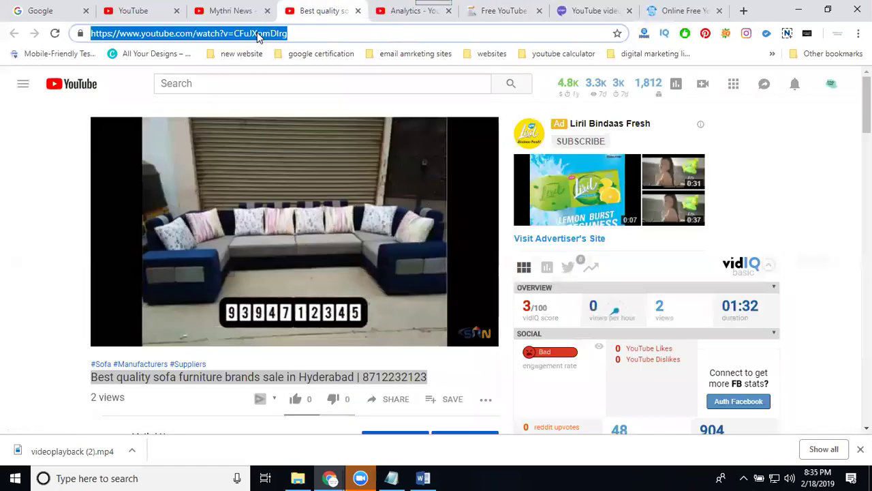
{"action": "double_click", "coordinate": [256, 33]}
{"action": "key", "text": "ctrl+c"}
{"action": "left_click", "coordinate": [485, 11]}
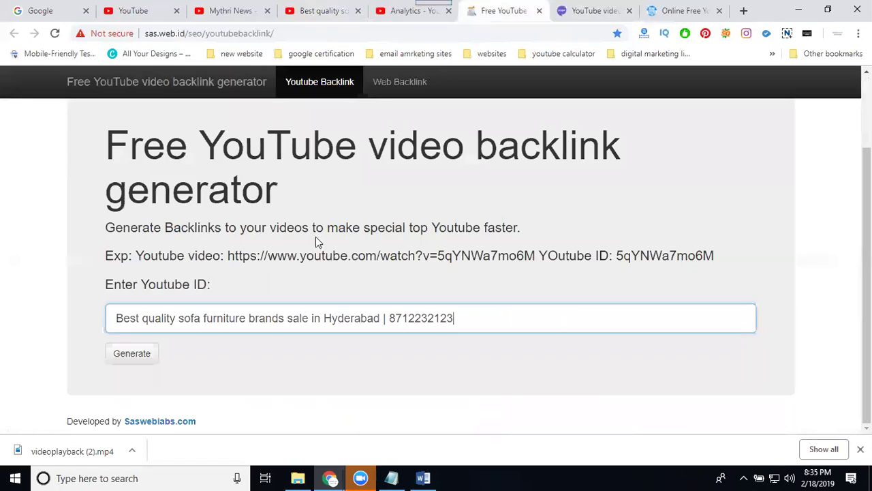
{"action": "triple_click", "coordinate": [306, 318]}
{"action": "key", "text": "ctrl+v"}
{"action": "left_click", "coordinate": [143, 353]}
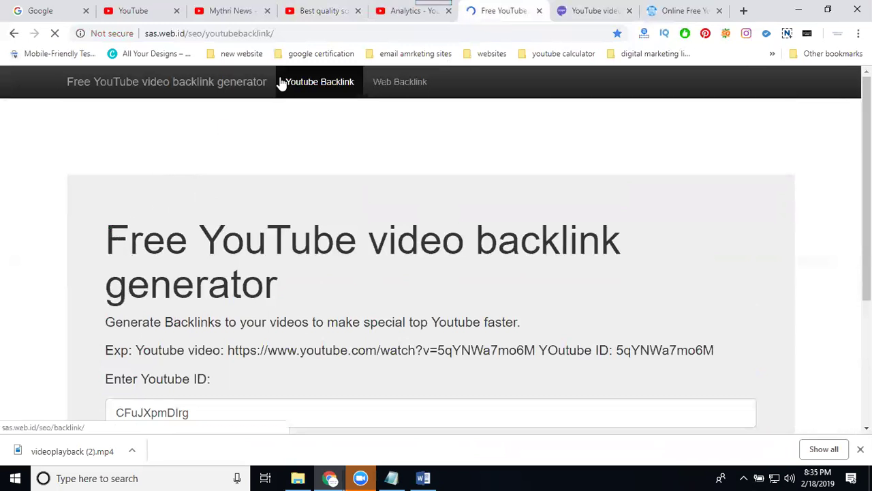
Examine the overview figures in YouTube Analytics and reload the page
{"action": "left_click", "coordinate": [394, 12]}
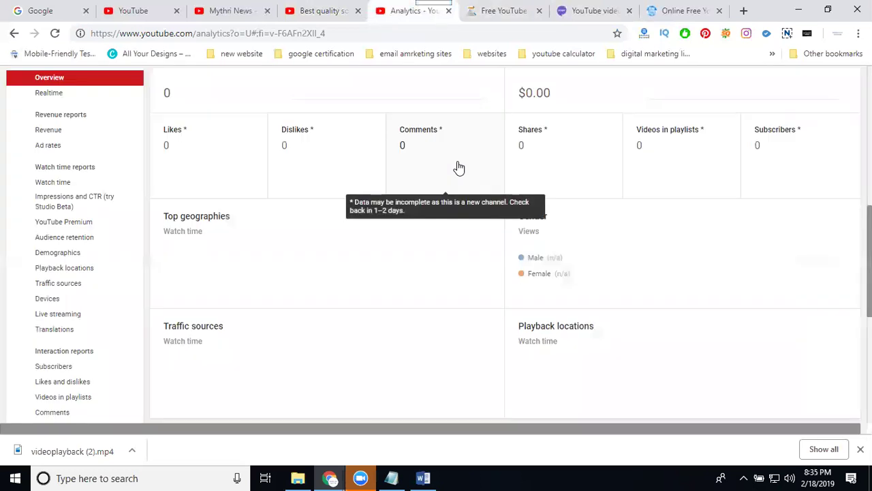
{"action": "scroll", "coordinate": [477, 238], "scroll_direction": "up", "scroll_amount": 2}
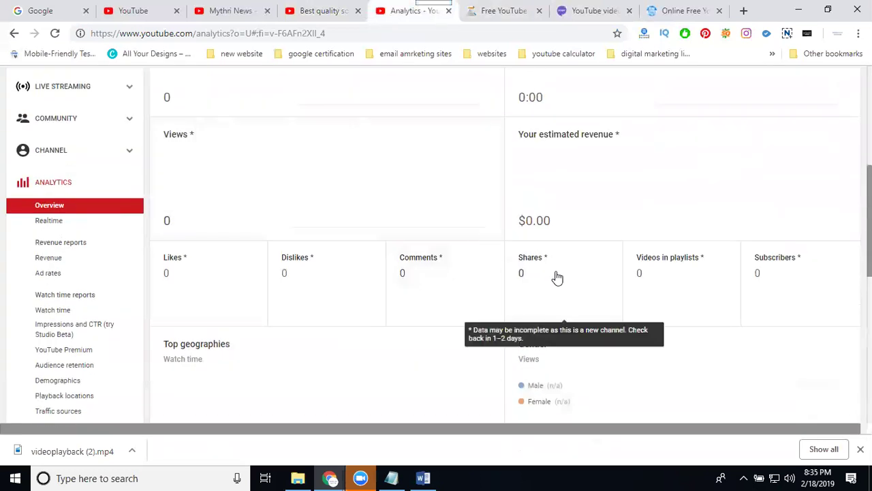
{"action": "left_click", "coordinate": [55, 33]}
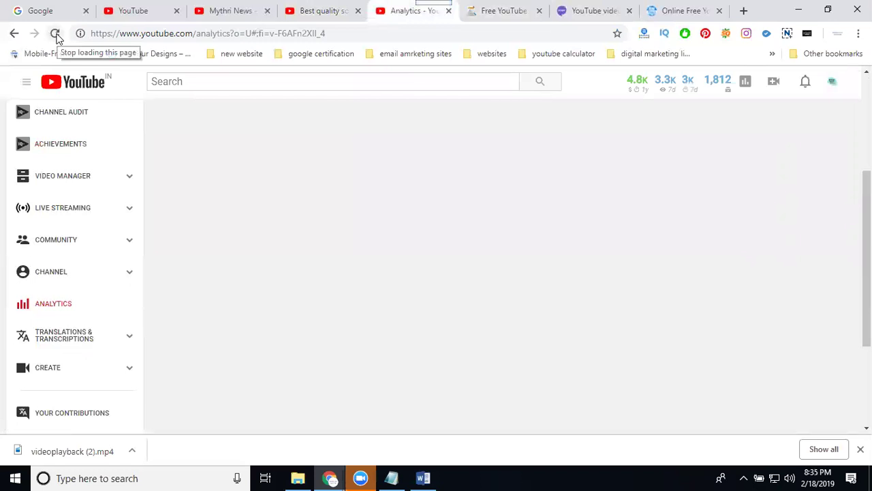
Copy the sofa video's title, replay the video and start sharing its link to Google+
{"action": "left_click", "coordinate": [322, 11]}
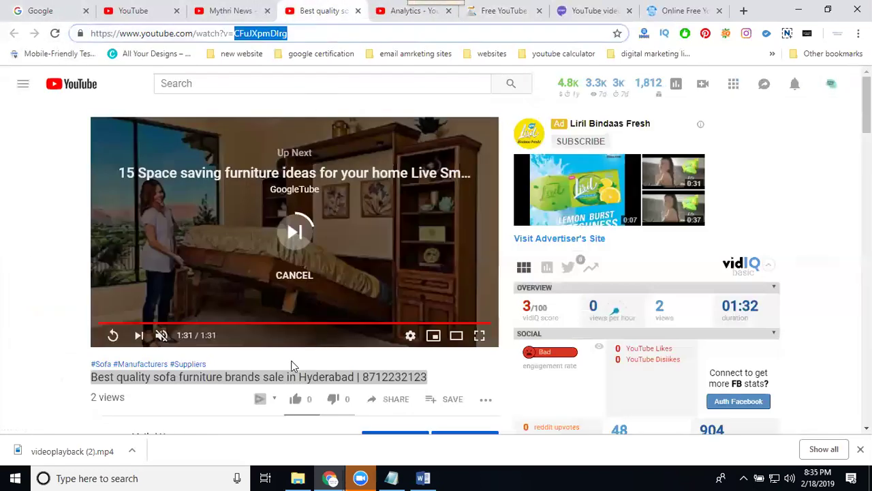
{"action": "triple_click", "coordinate": [134, 377]}
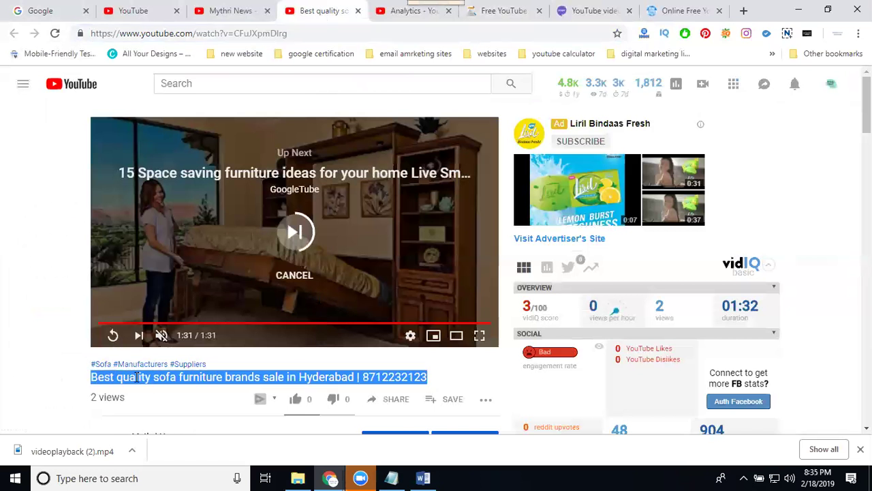
{"action": "left_click", "coordinate": [113, 335]}
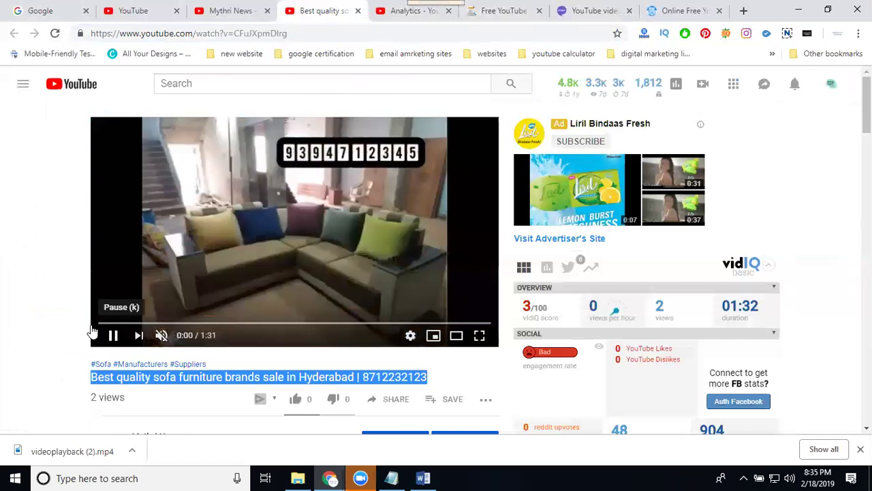
{"action": "scroll", "coordinate": [16, 290], "scroll_direction": "down", "scroll_amount": 2}
{"action": "left_click", "coordinate": [391, 274]}
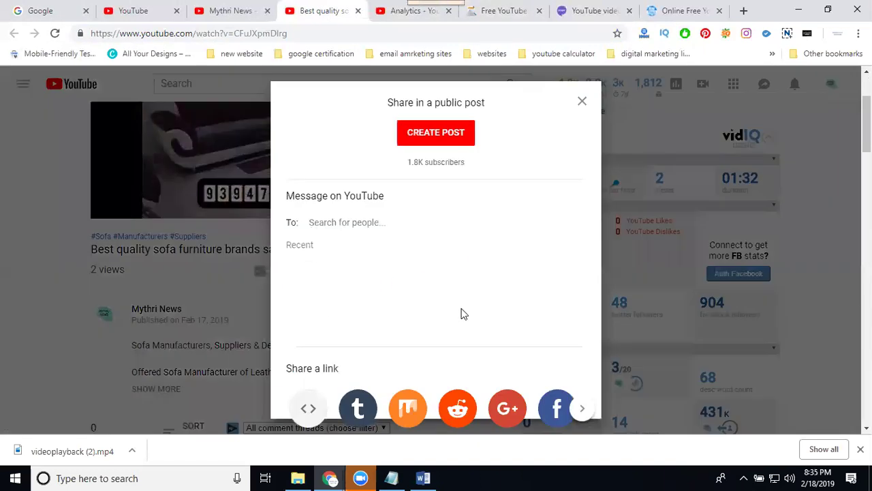
{"action": "left_click", "coordinate": [515, 407]}
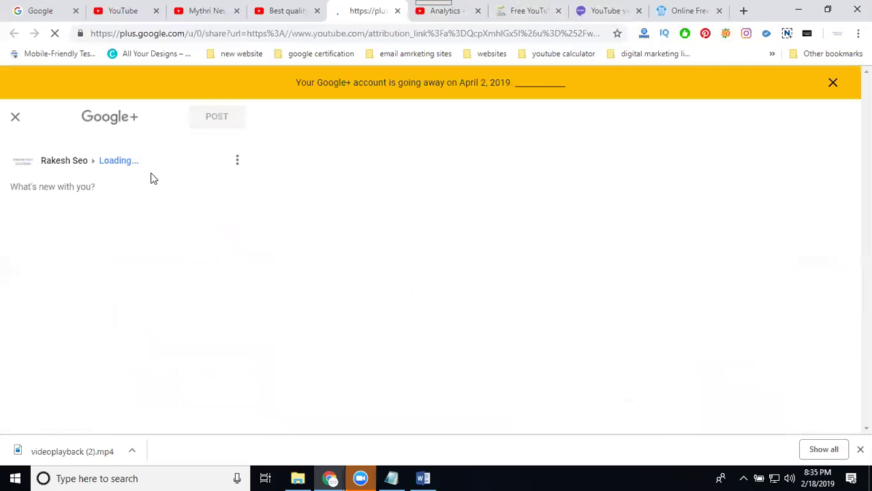
Paste the video title as the Google+ post text and turn "sofa" and "Hyderabad" into hashtags
{"action": "left_click", "coordinate": [95, 186]}
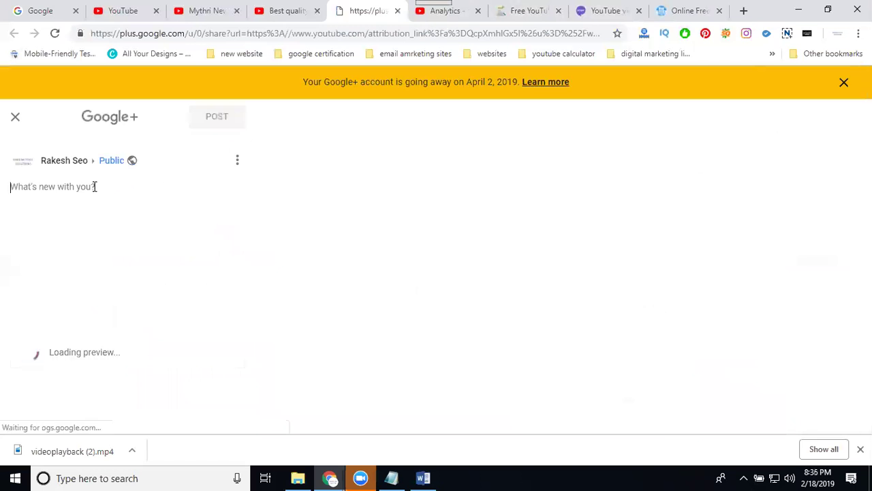
{"action": "key", "text": "ctrl+v"}
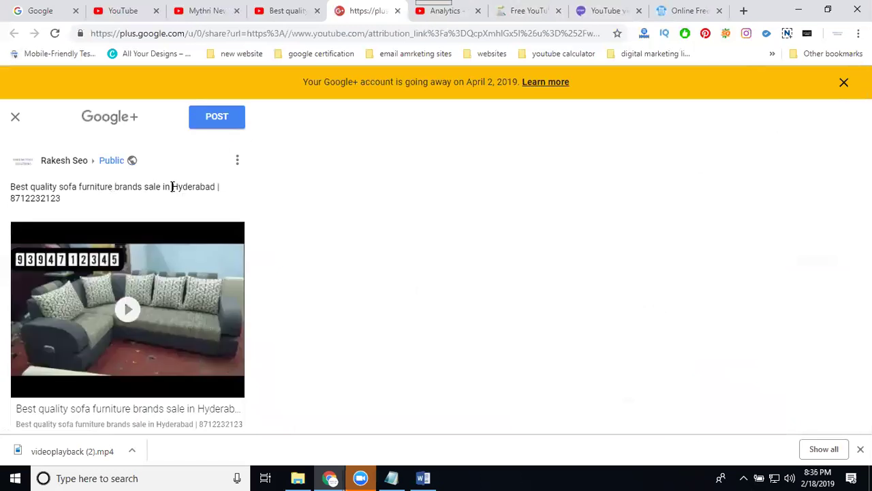
{"action": "left_click", "coordinate": [173, 186]}
{"action": "type", "text": "#"}
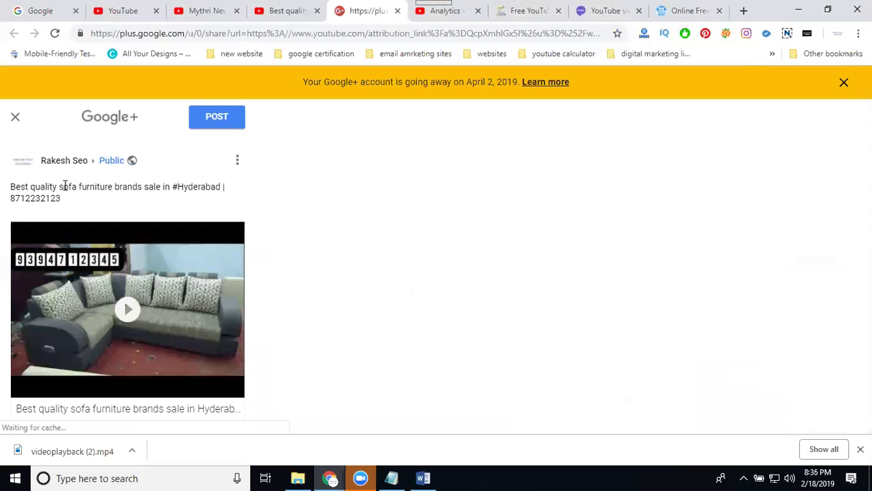
{"action": "left_click", "coordinate": [60, 186]}
{"action": "type", "text": "#"}
Add the hashtags "#sofasale #sofamanufactur" below the title, separated by a blank line, and publish the public Google+ post
{"action": "left_click", "coordinate": [69, 198]}
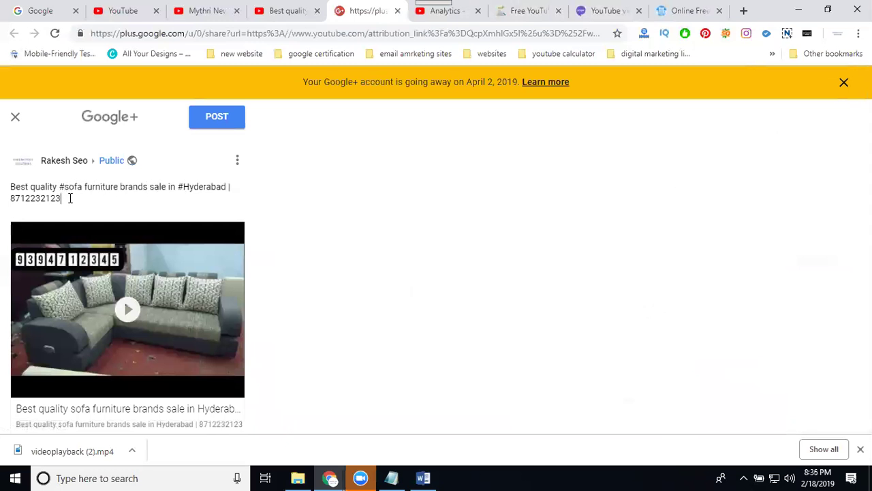
{"action": "key", "text": "Return"}
{"action": "key", "text": "Return"}
{"action": "type", "text": "#sof"}
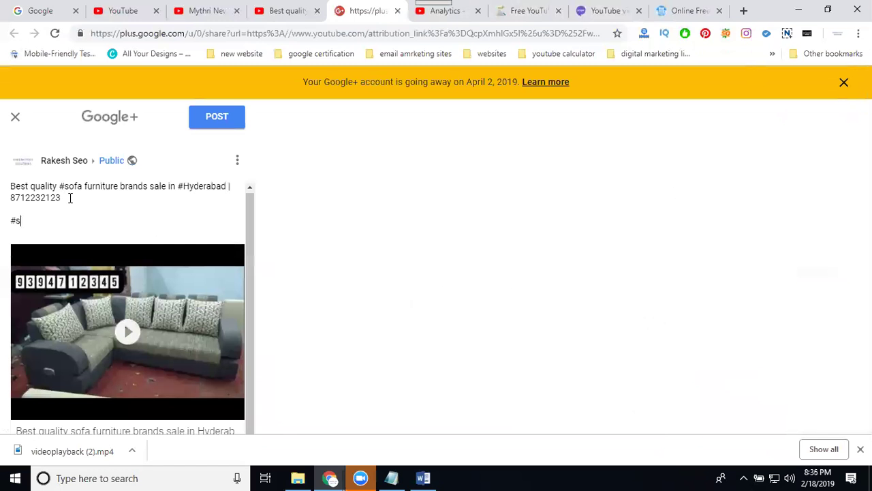
{"action": "type", "text": "asale #sofamanufactur"}
{"action": "left_click", "coordinate": [210, 117]}
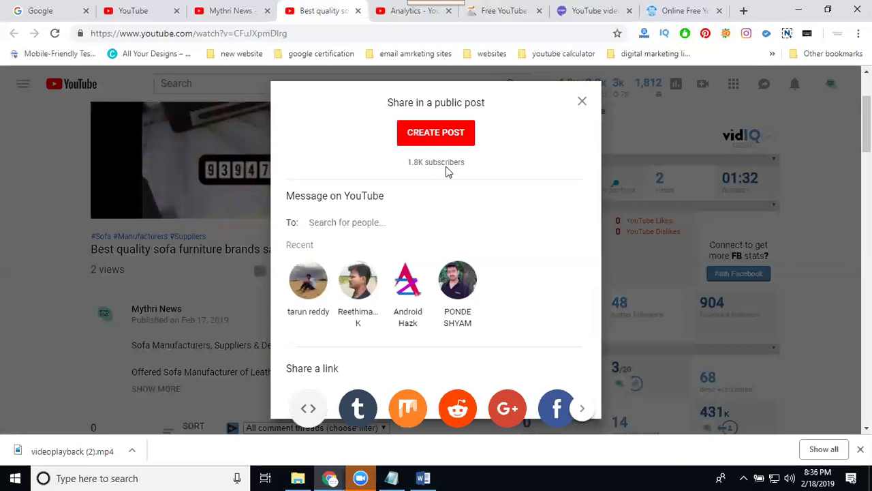
Return to YouTube Analytics to check the reloaded watch time and views overview
{"action": "left_click", "coordinate": [390, 11]}
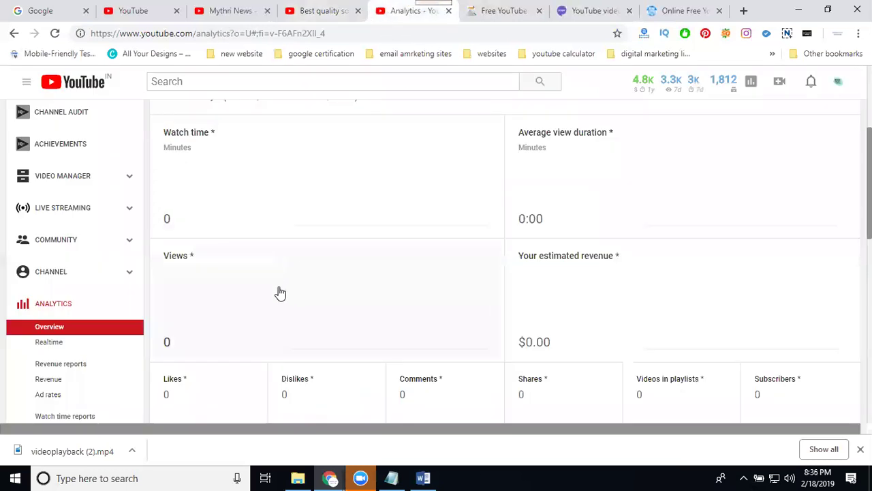